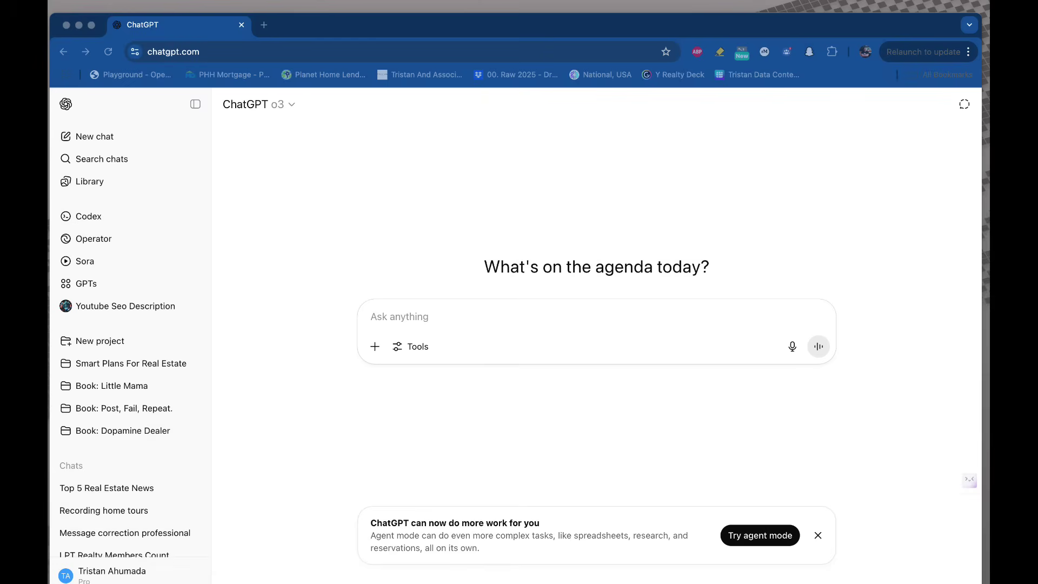
click(408, 349)
click(408, 350)
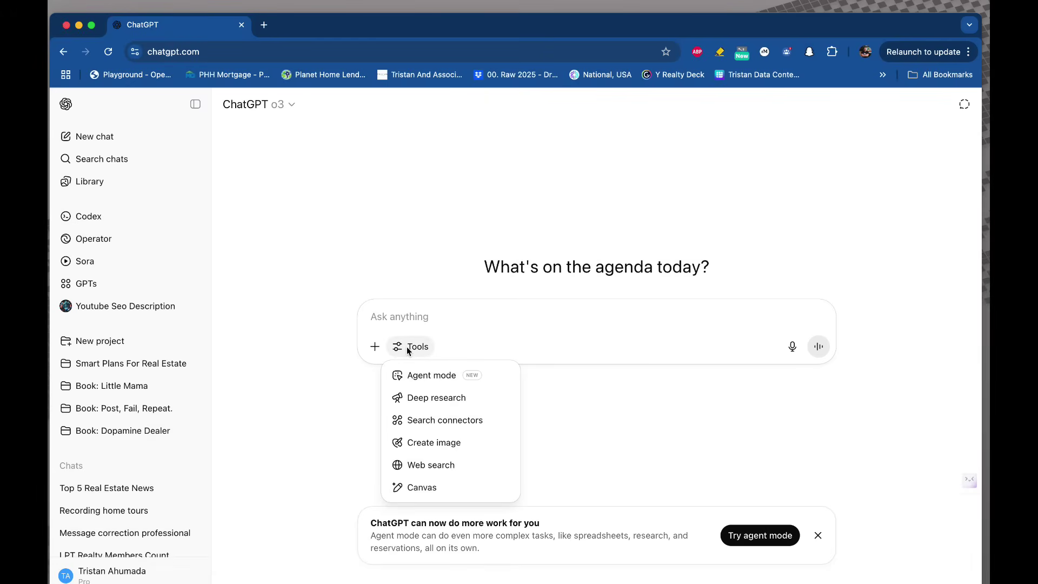
click(421, 376)
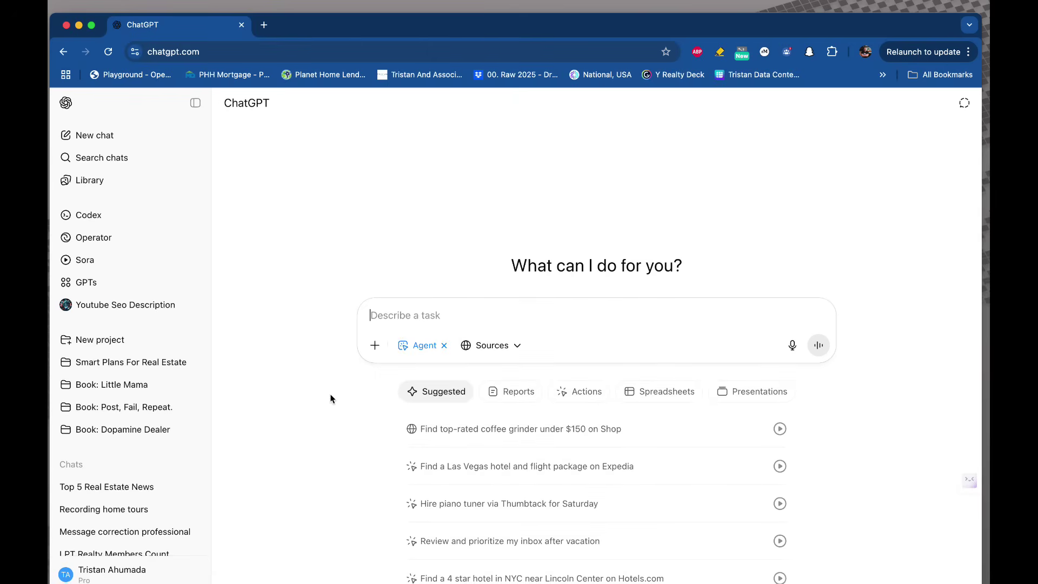
click(443, 345)
Turn on Agent mode for the new chat.
click(416, 347)
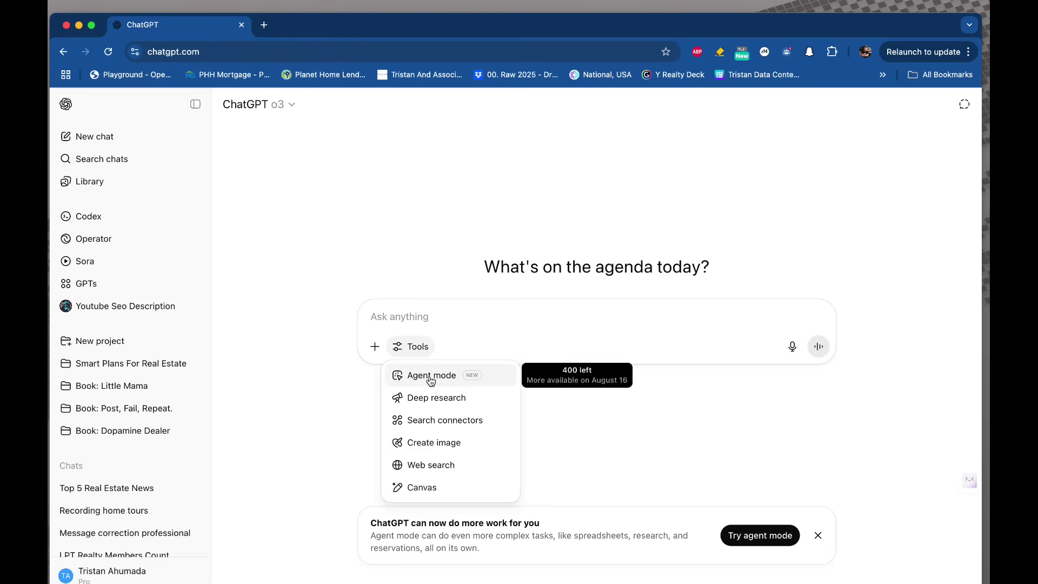
scroll(431, 381, up, 5)
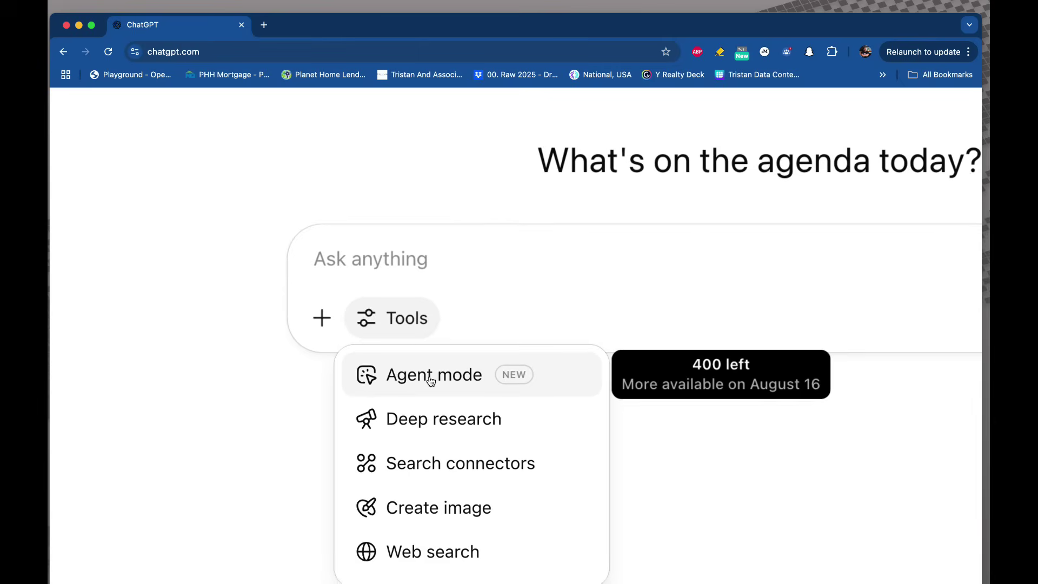
scroll(431, 381, down, 5)
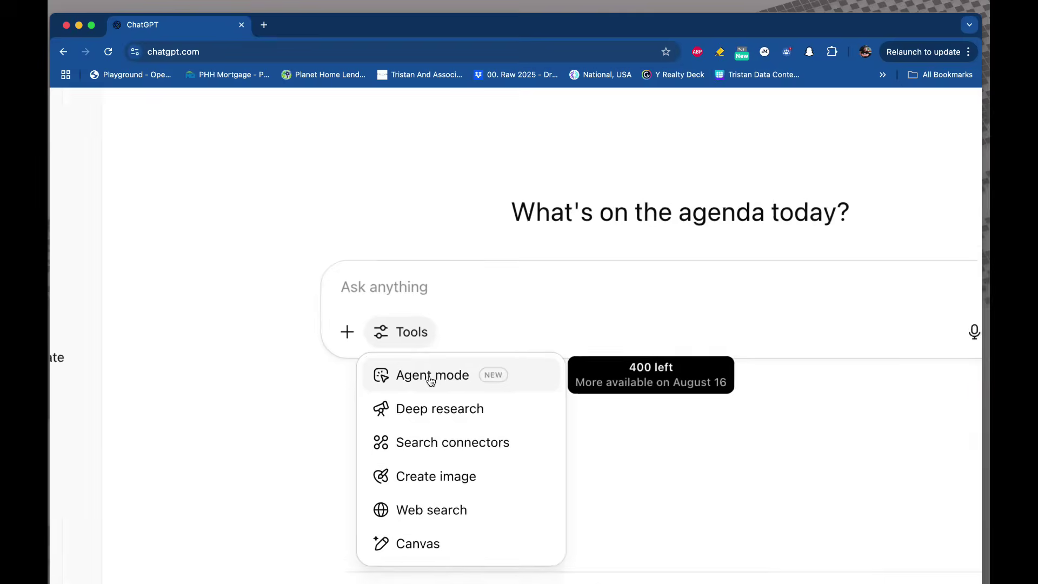
scroll(430, 381, down, 2)
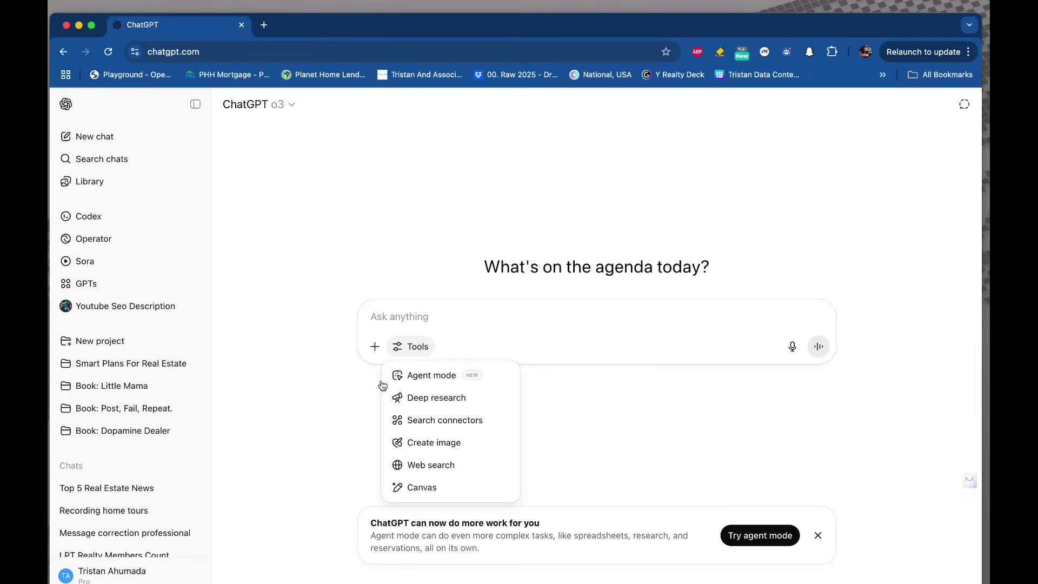
click(419, 377)
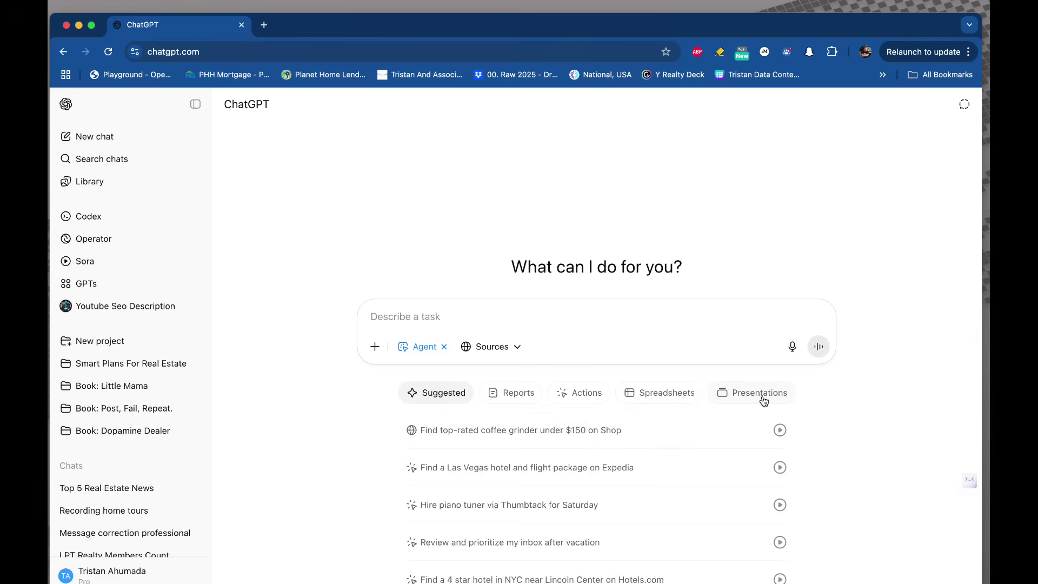
Browse the agent's example tasks for presentations and reports, ending on the presentation examples.
click(744, 396)
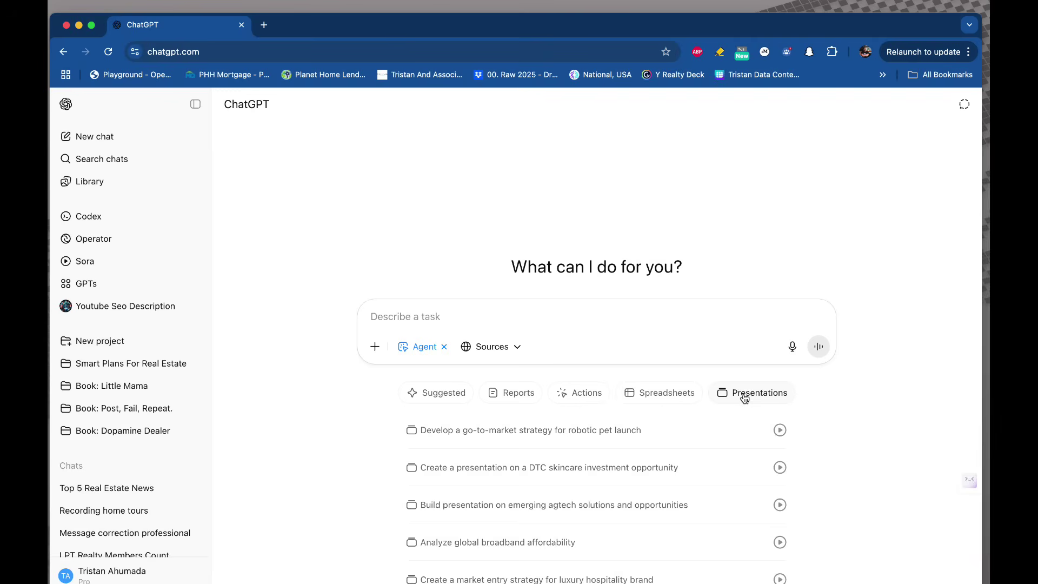
click(512, 397)
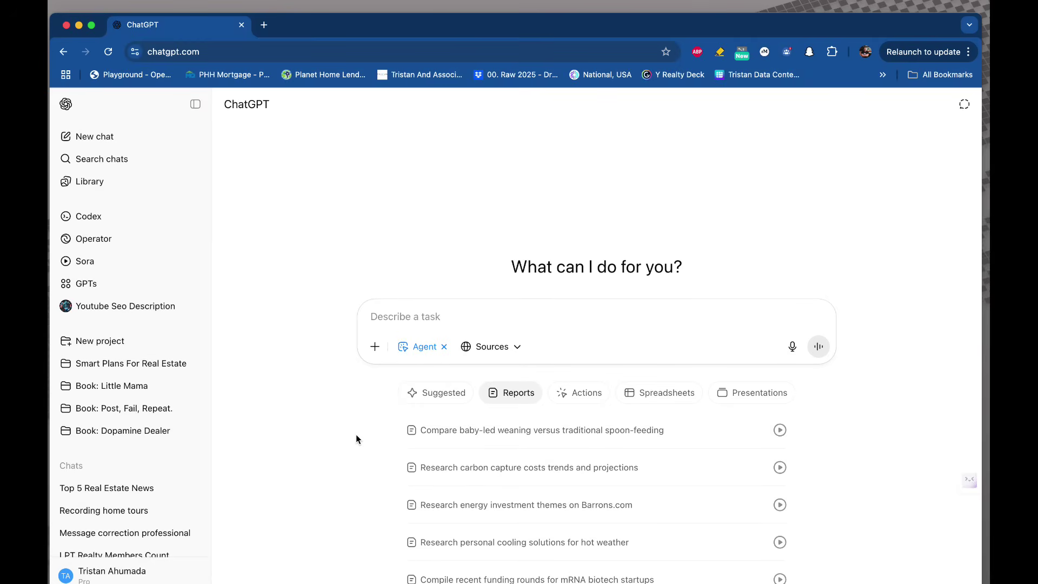
click(749, 395)
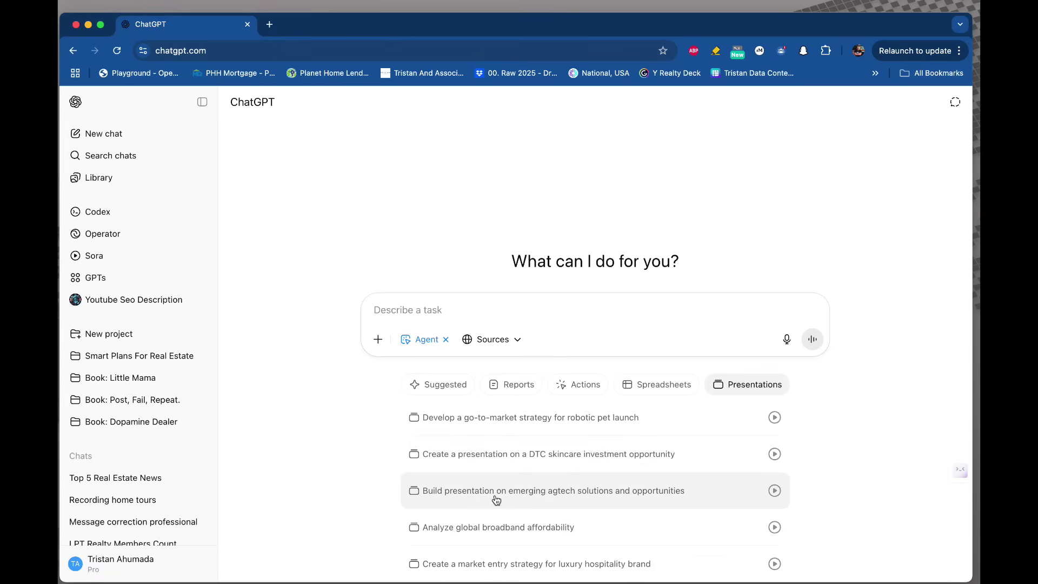
Start the agent task with "build me a presentation for a seller for a house in Westlake Village. I am a real estate agent in the area.".
click(442, 311)
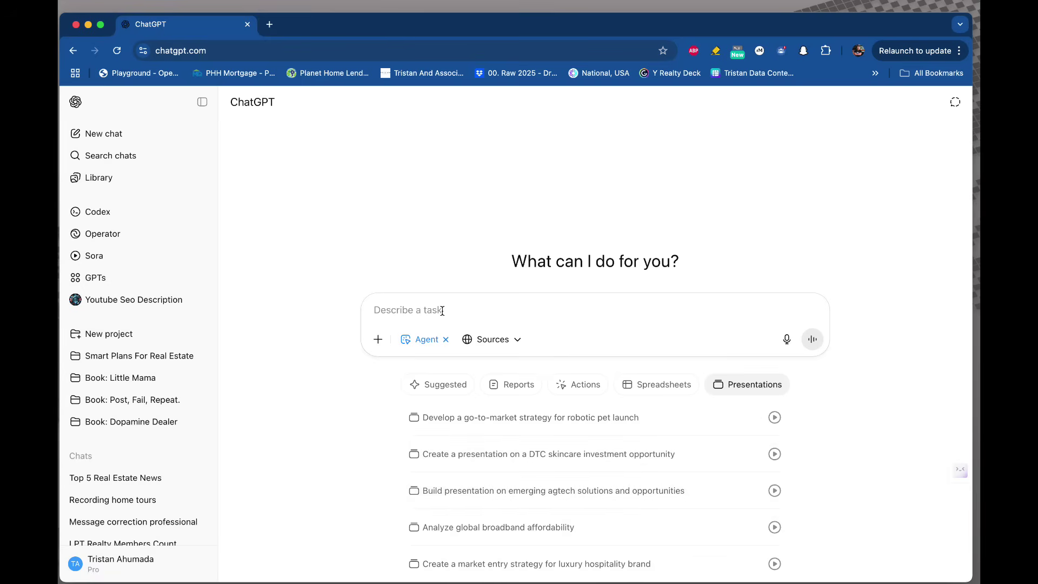
text(build me a presentation for a seller for)
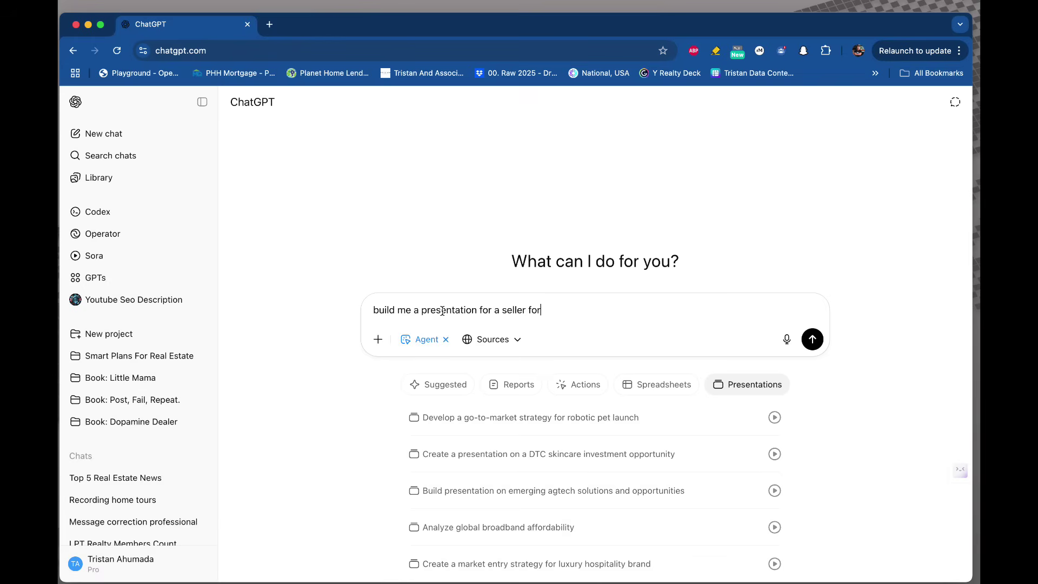
text(ouse in Westlake Village.)
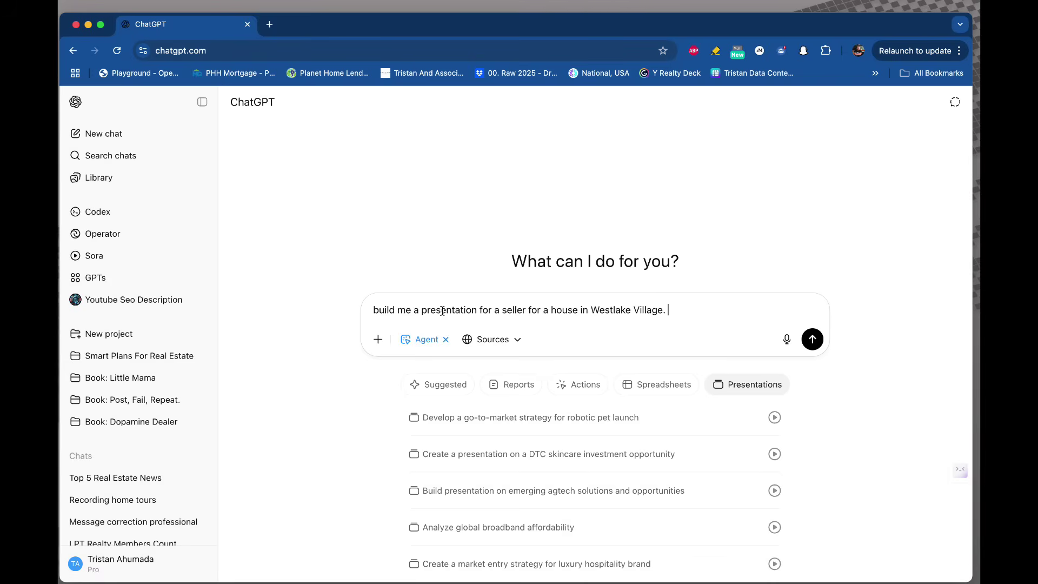
text( I am a real estate agent in the area.)
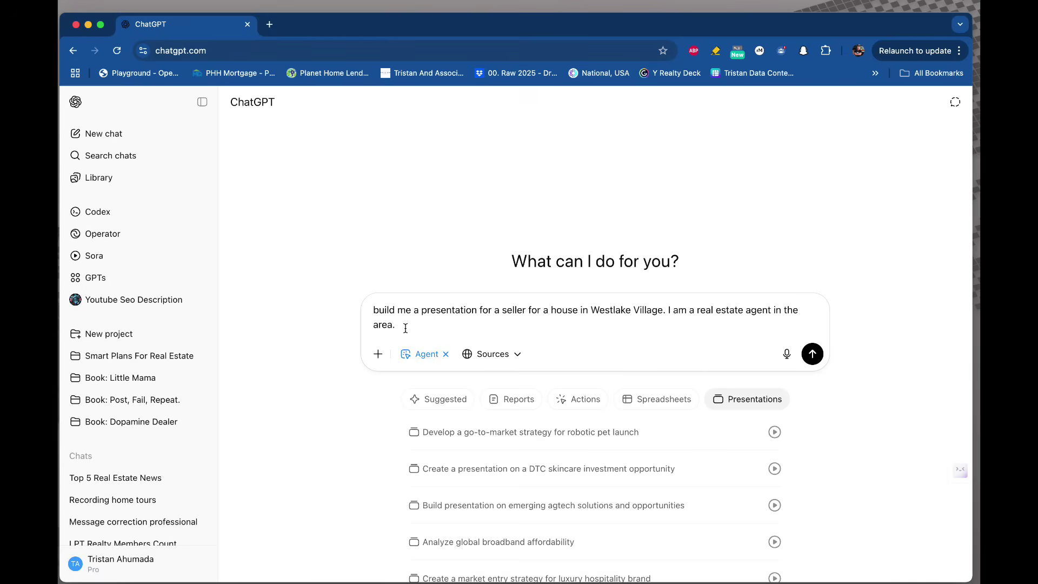
Add "Cover Marketing, Cover the market, and how amazing I am so they can hire me and have confidence me." and submit the task.
text(Cover Mar)
text(keting, Cover the m)
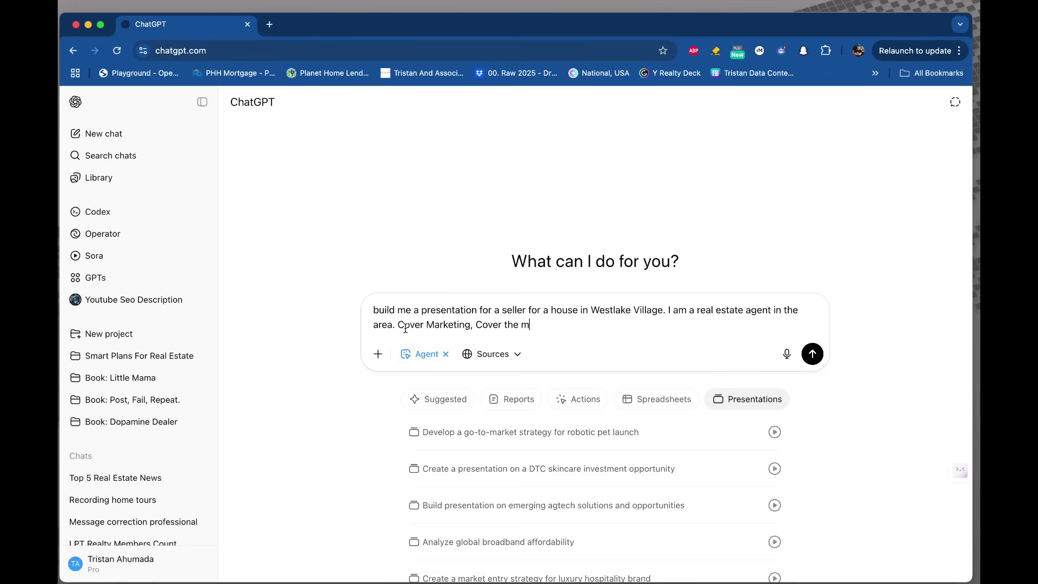
text(arket, and how ma)
text(zing I am so they can)
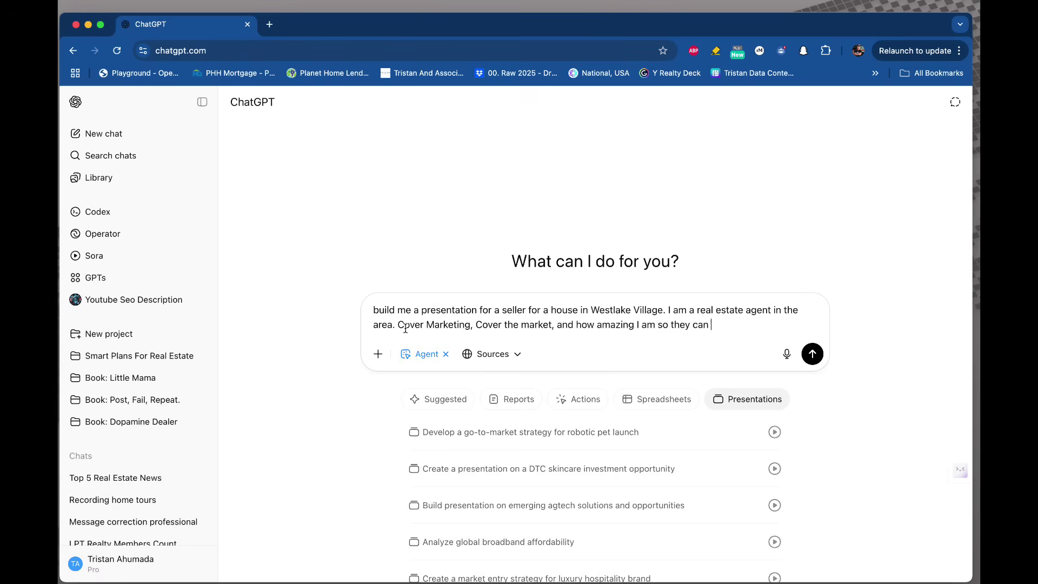
text( hire me and have cond)
text(id)
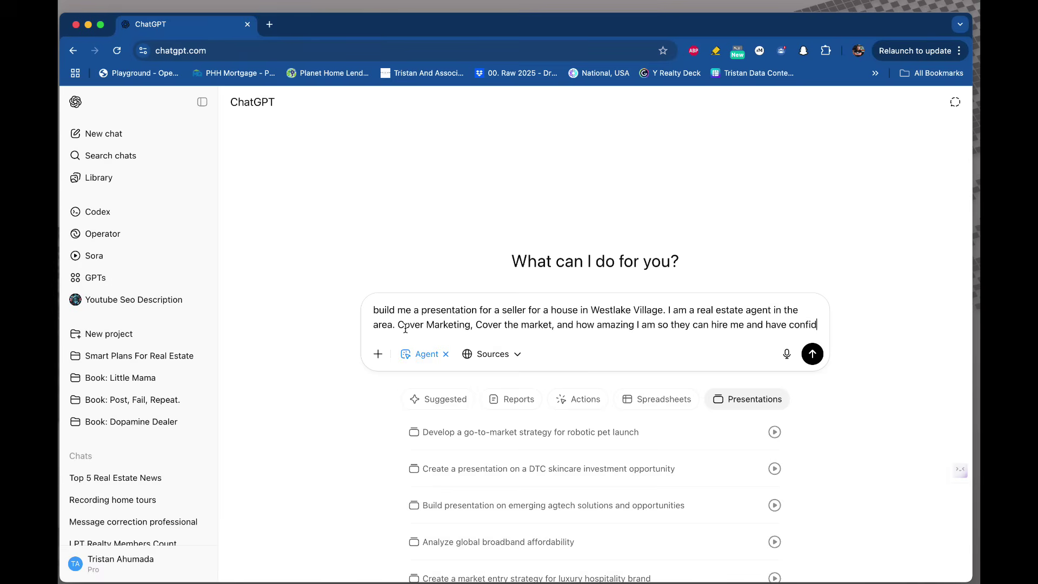
text(ence me)
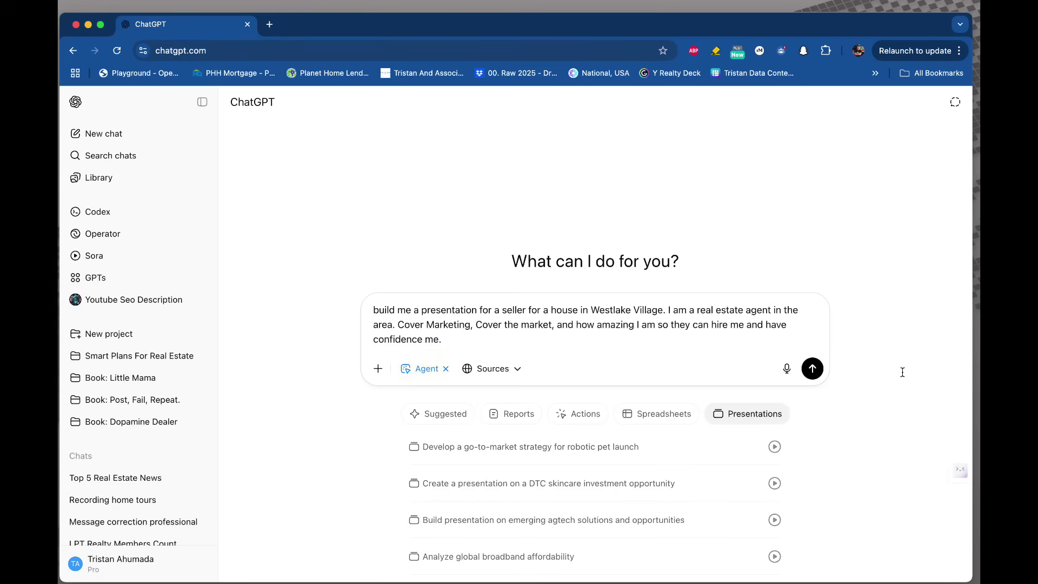
text(.)
click(812, 370)
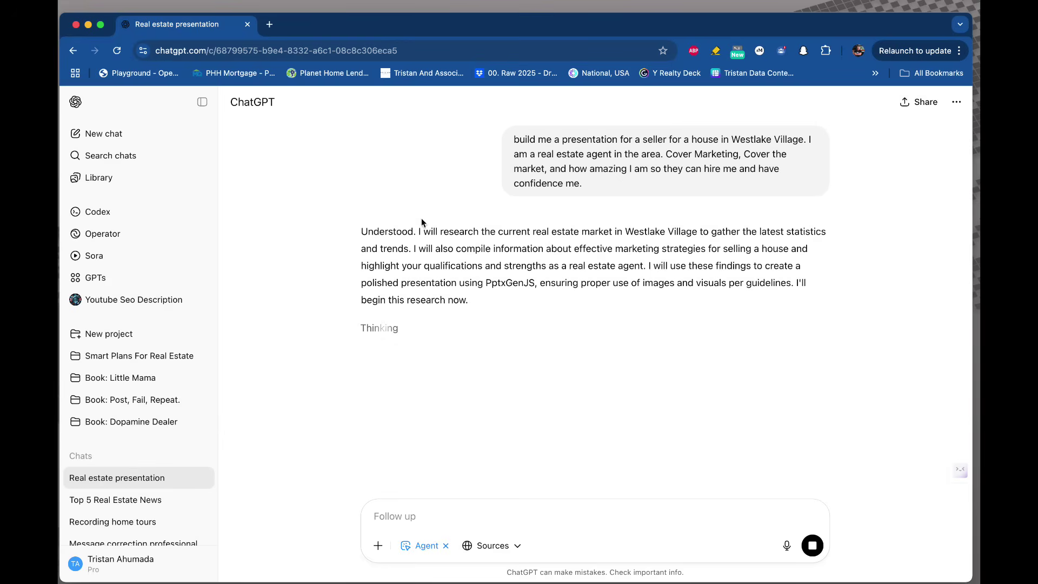
Open gamma.app in a new browser tab and return to the ChatGPT conversation to check the agent's progress.
click(271, 25)
text(gamma.app)
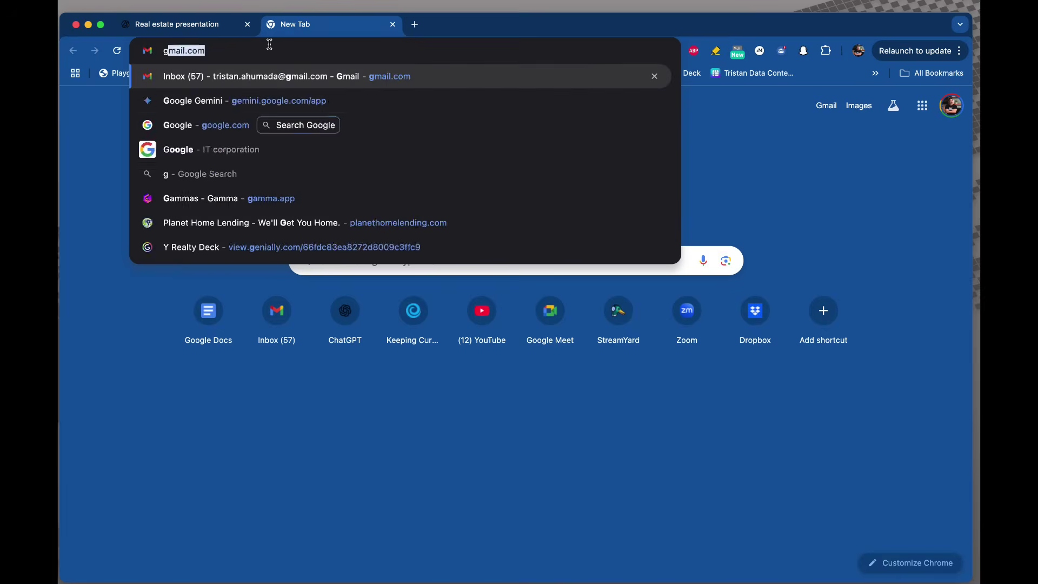
key(Return)
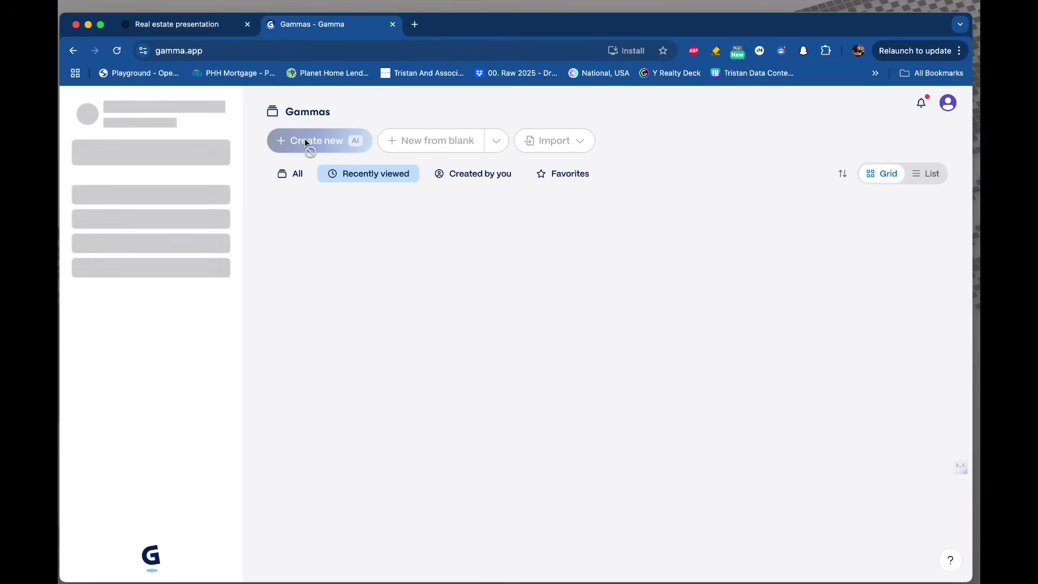
click(179, 27)
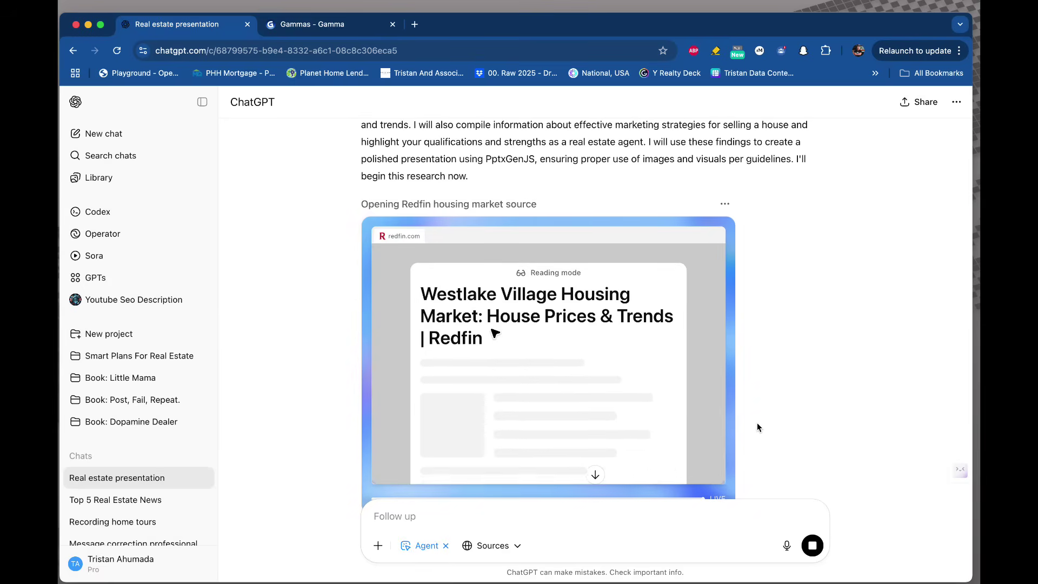
Switch to Gamma and start a new AI creation generated from a one-line prompt.
click(312, 24)
click(316, 141)
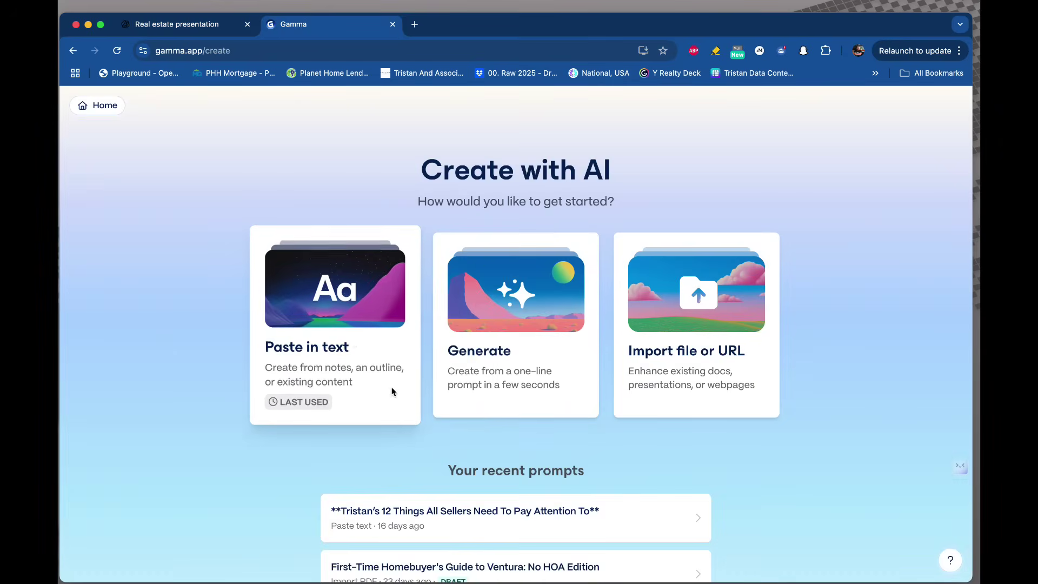
scroll(502, 351, down, 1)
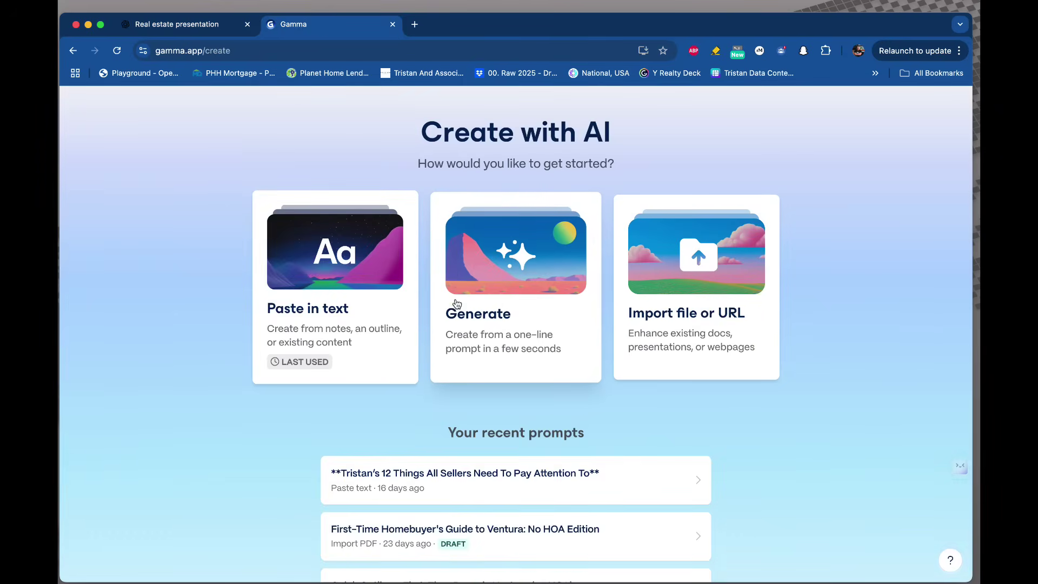
click(495, 283)
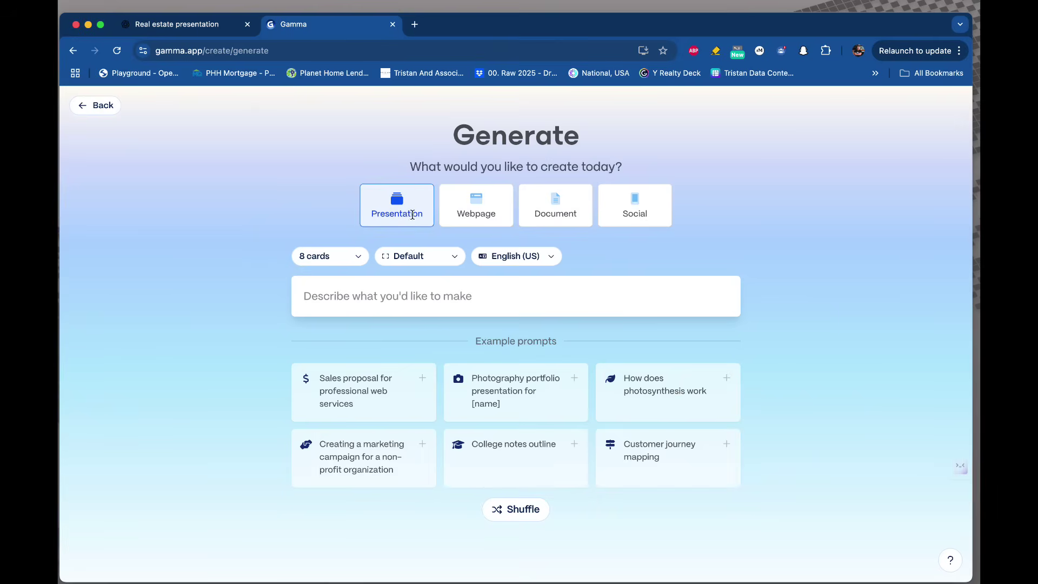
Set the length of the Gamma presentation to 10 cards.
click(369, 298)
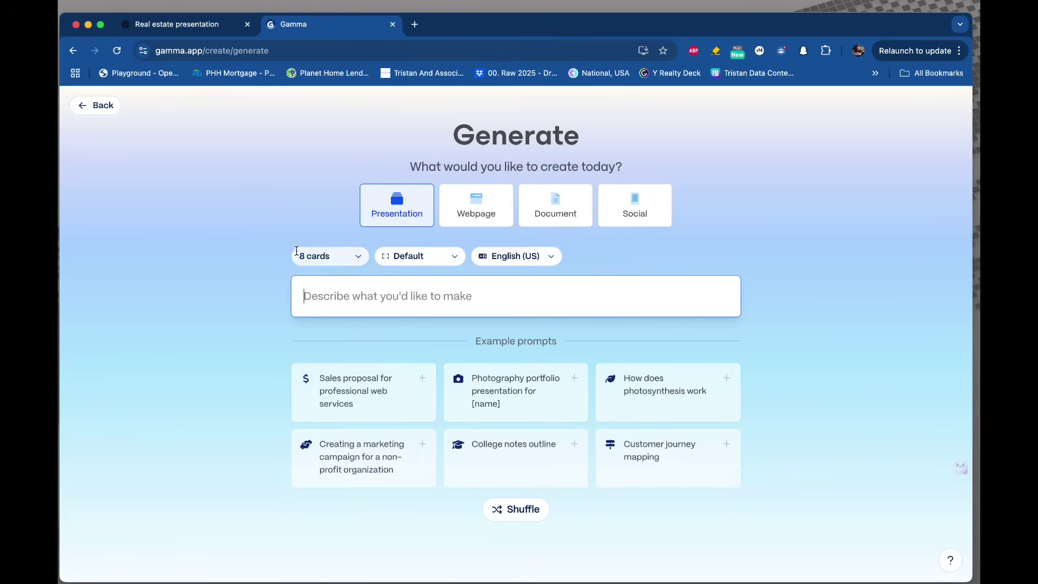
scroll(298, 230, up, 5)
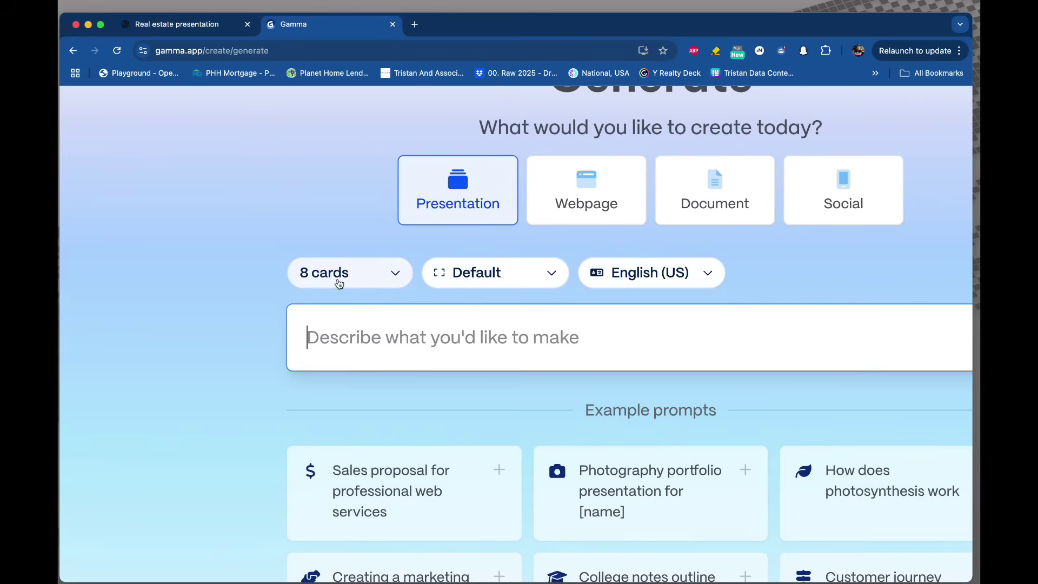
click(378, 282)
scroll(495, 336, down, 1)
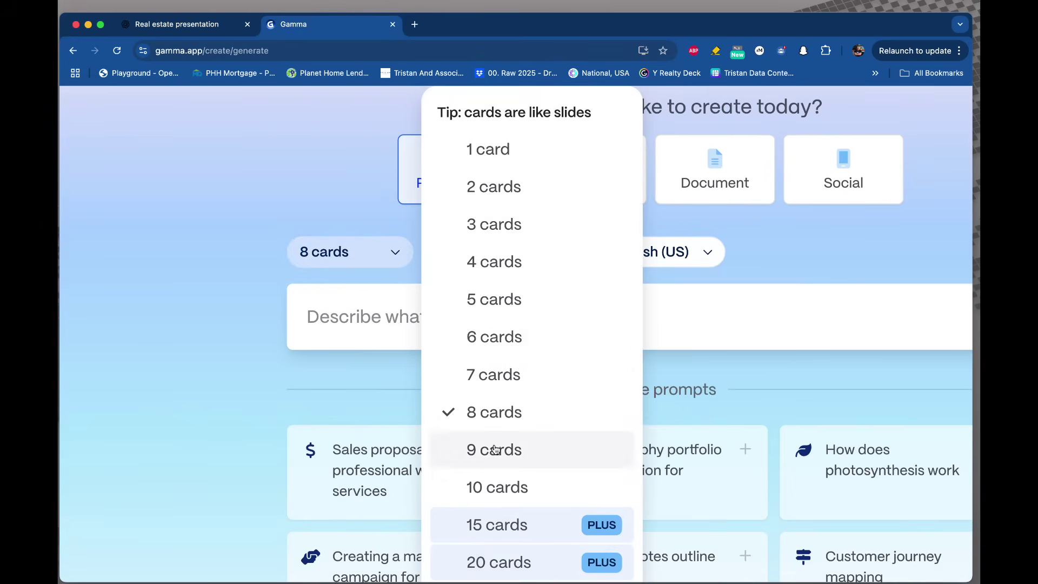
click(496, 488)
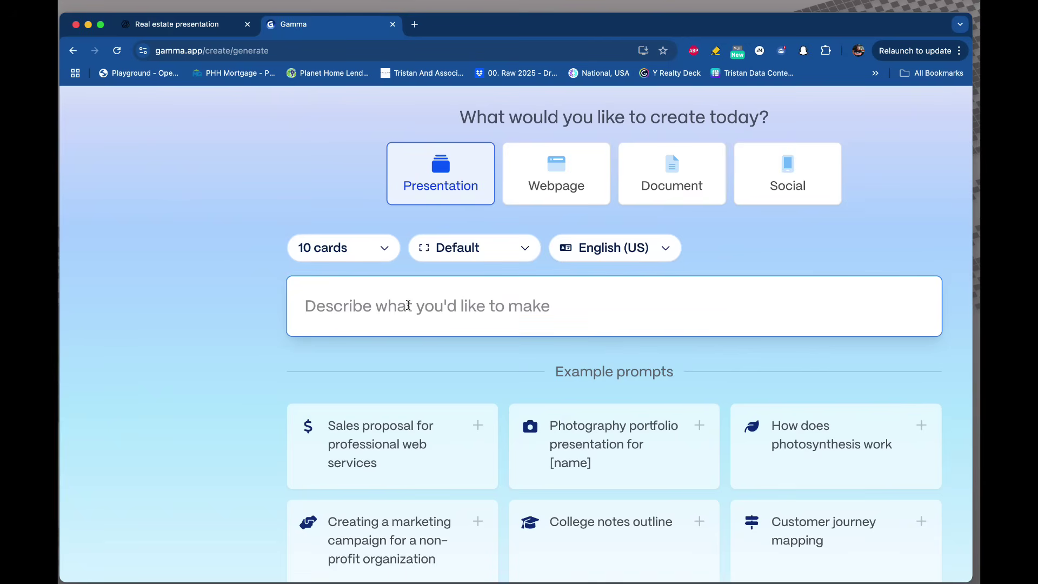
text(Create a )
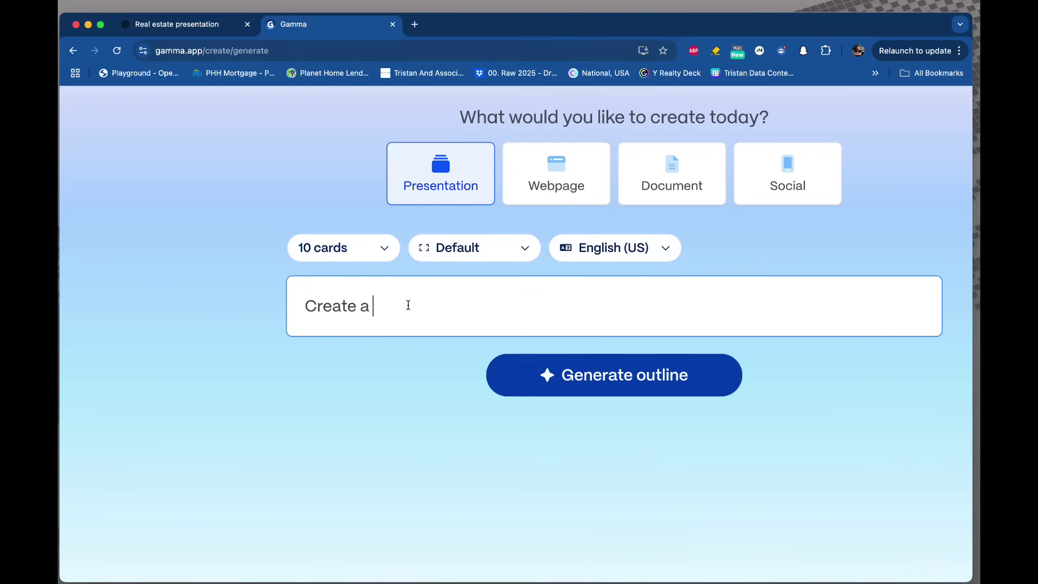
text(presentqtion)
key(BackSpace)
key(BackSpace)
key(BackSpace)
Replace the text in Gamma's prompt with the seller presentation request copied from the ChatGPT conversation, and generate the outline.
click(178, 24)
scroll(815, 215, up, 3)
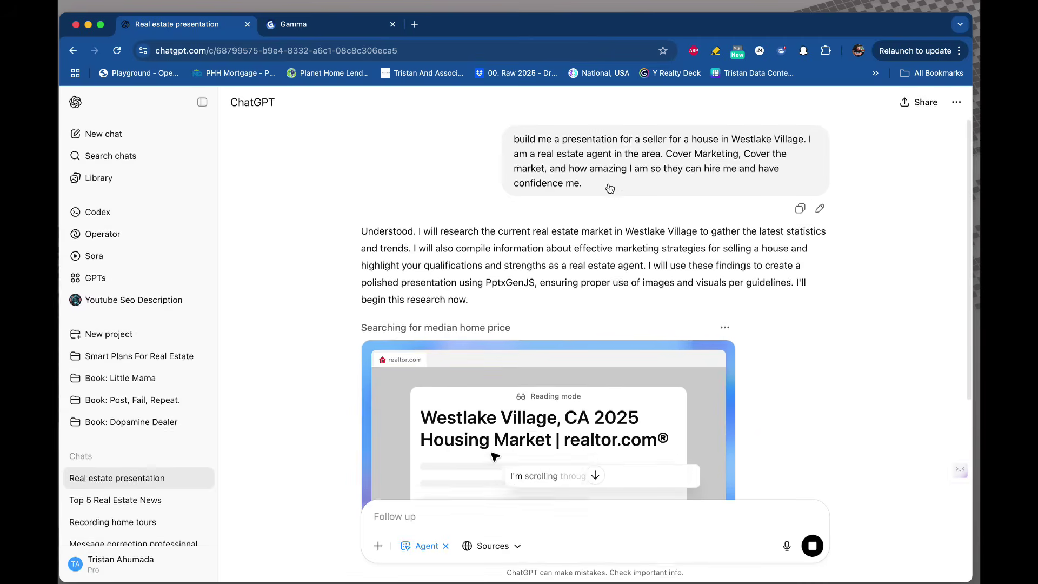
drag(512, 138, 584, 187)
key(super+c)
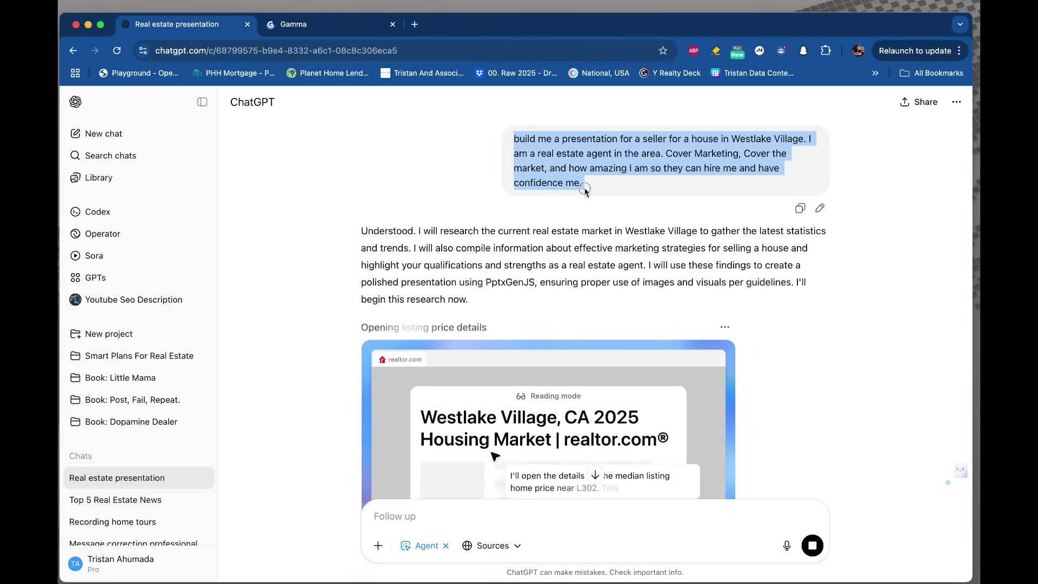
click(305, 27)
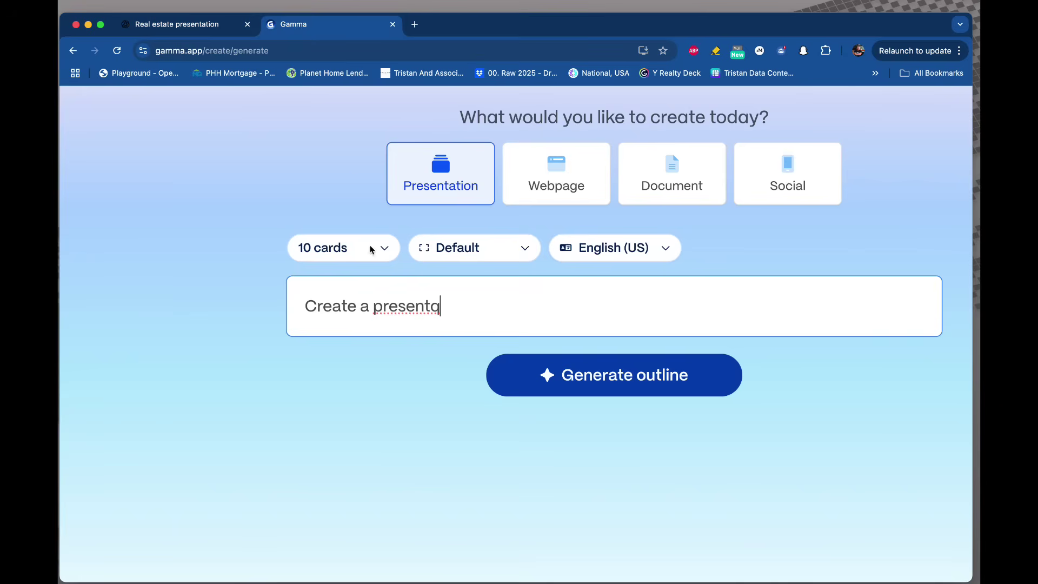
key(super+v)
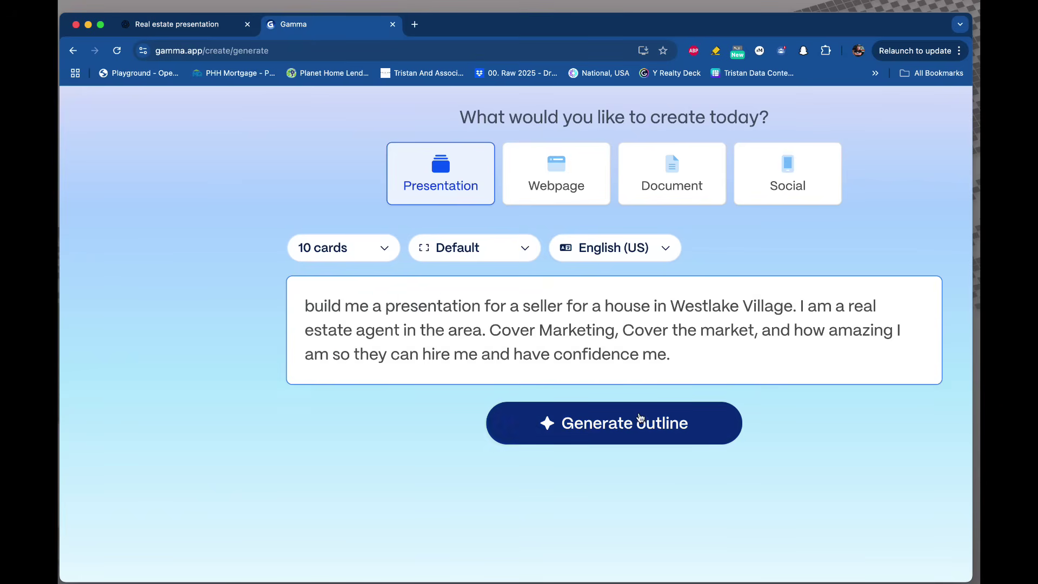
click(614, 423)
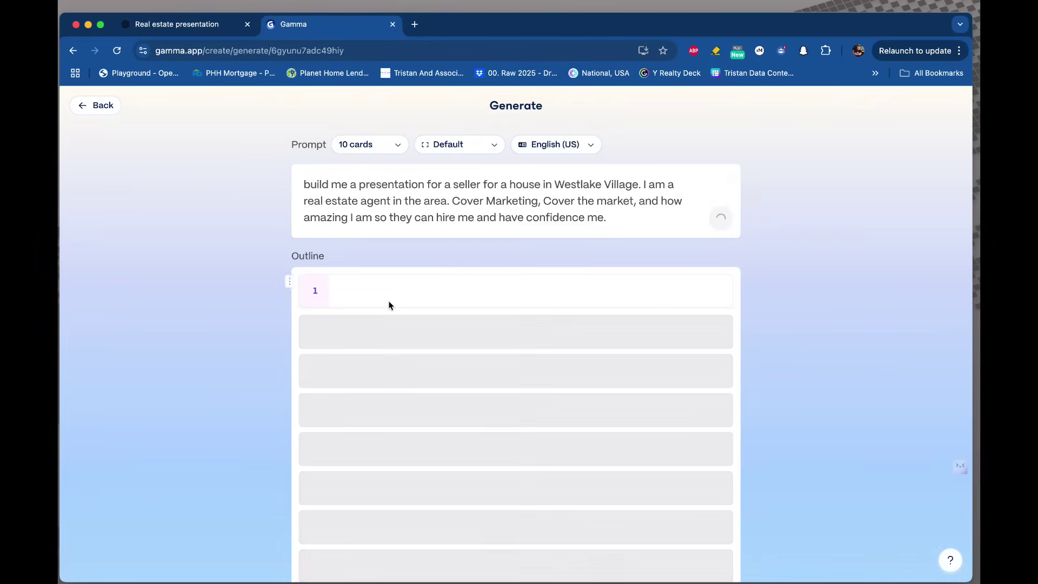
Check the agent's progress in the ChatGPT conversation while the outline generates, and return to the Gamma outline.
scroll(241, 291, down, 1)
scroll(239, 289, down, 3)
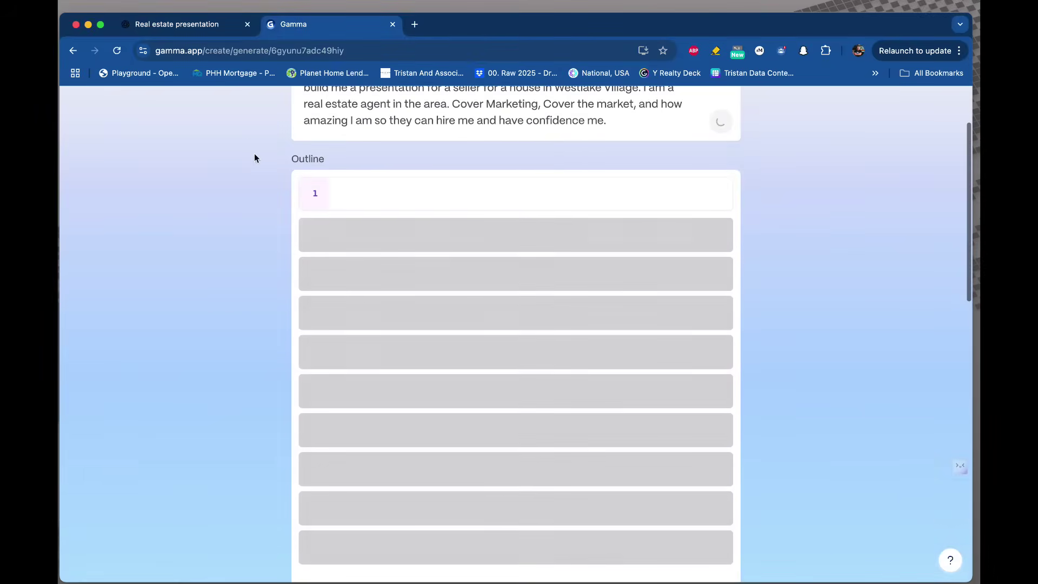
click(194, 31)
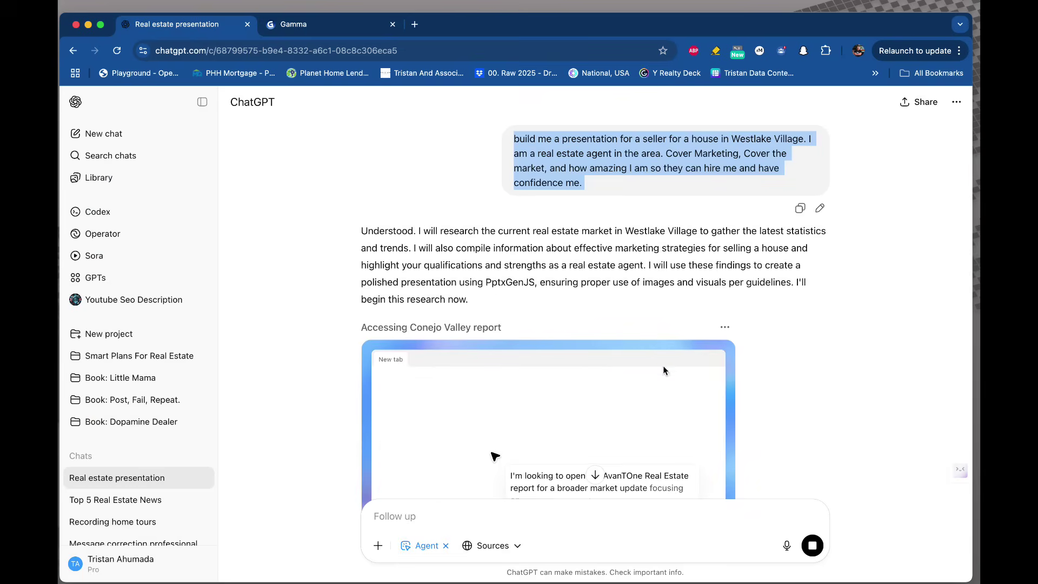
scroll(869, 407, down, 6)
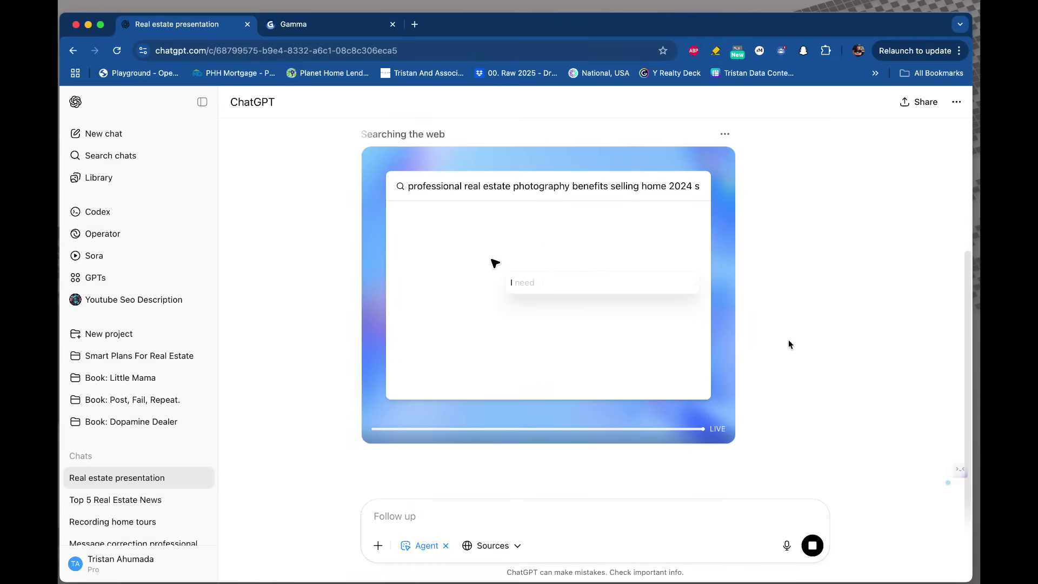
click(292, 27)
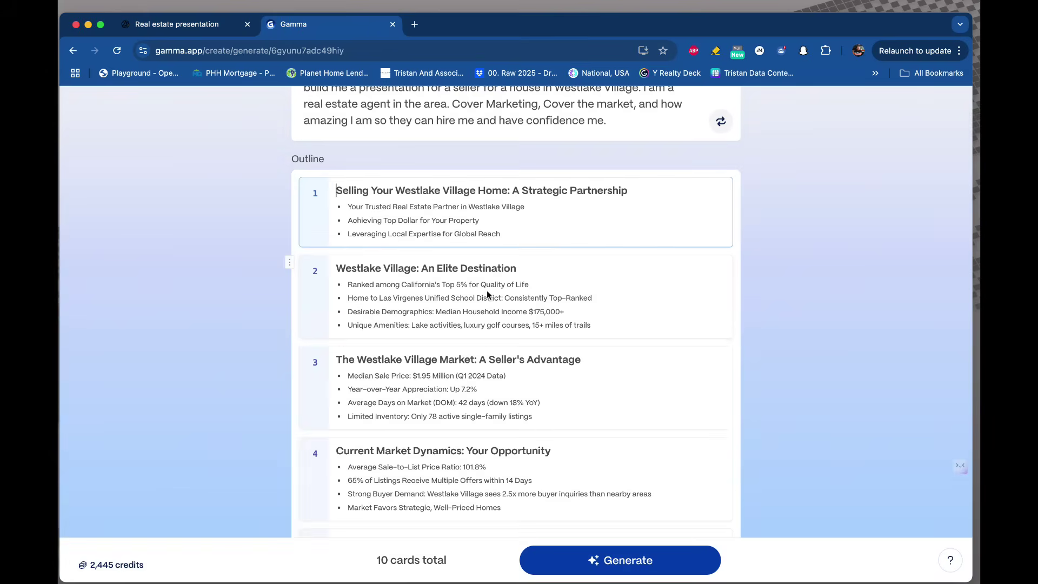
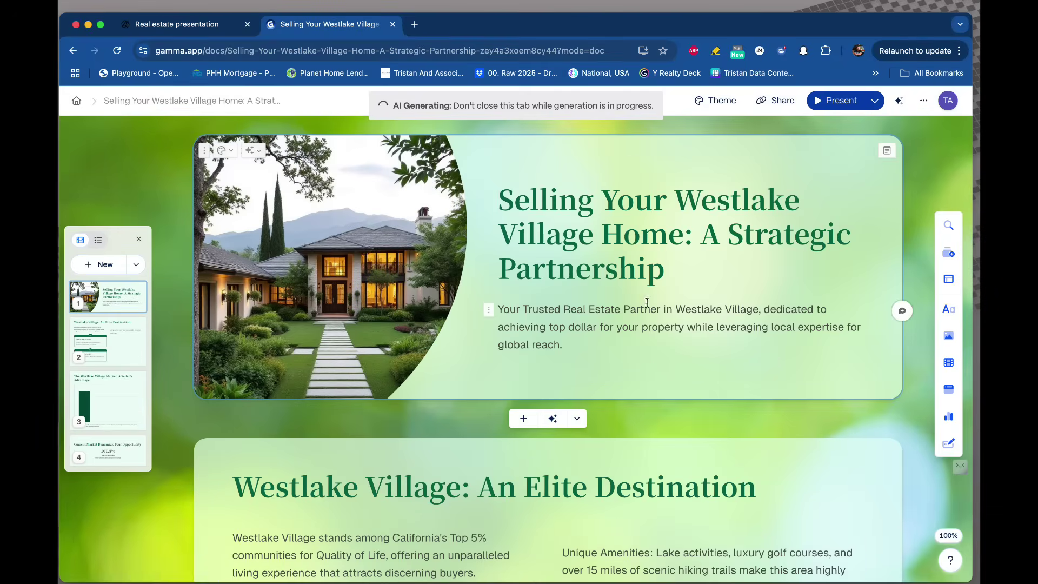
Review the opening cards of the generated Gamma presentation, including the Elite Destination card and the Westlake Village Market chart.
scroll(519, 316, down, 4)
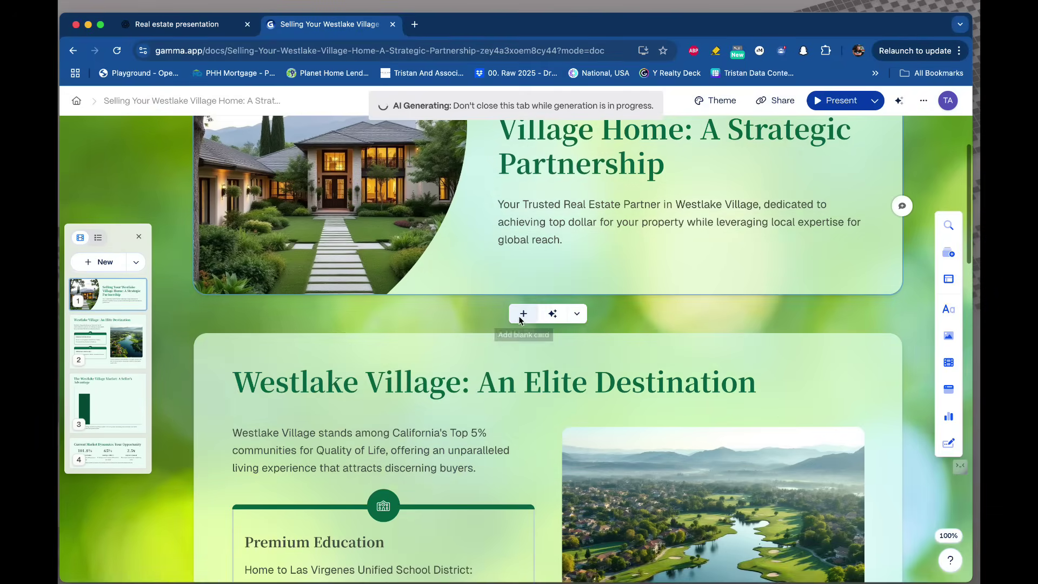
scroll(520, 322, down, 3)
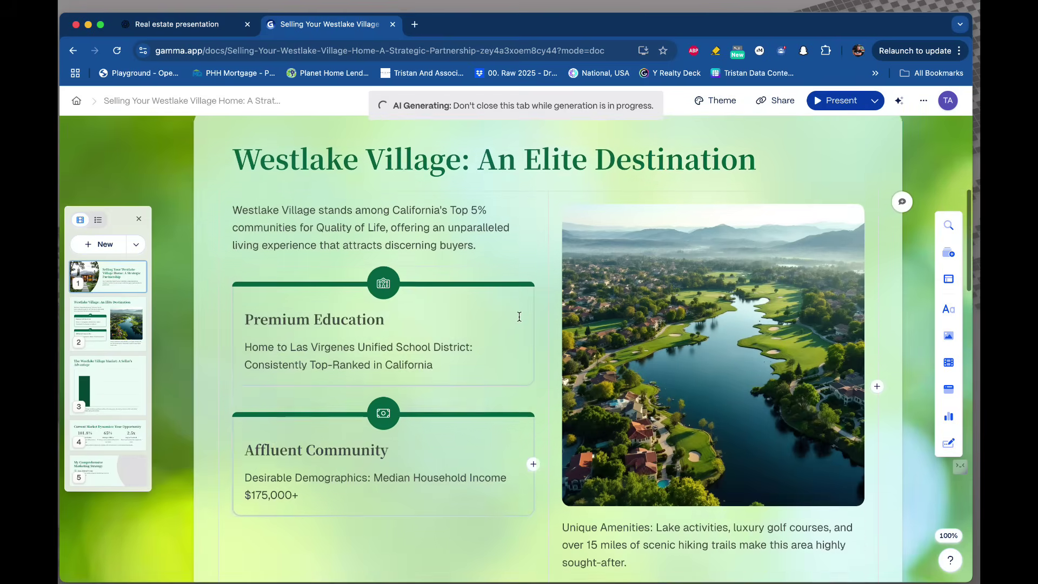
scroll(518, 315, down, 2)
scroll(517, 319, up, 2)
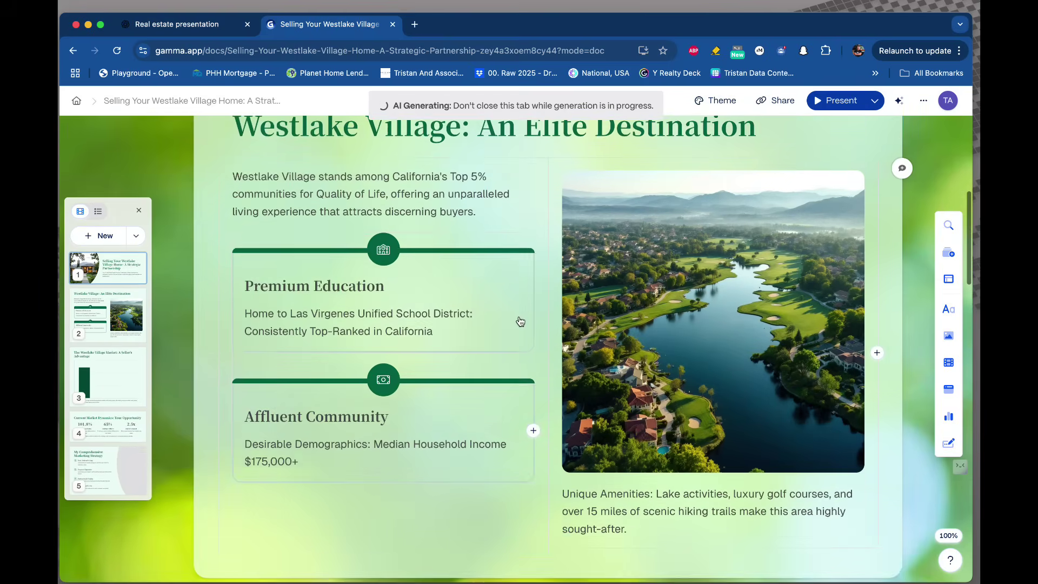
scroll(461, 292, down, 10)
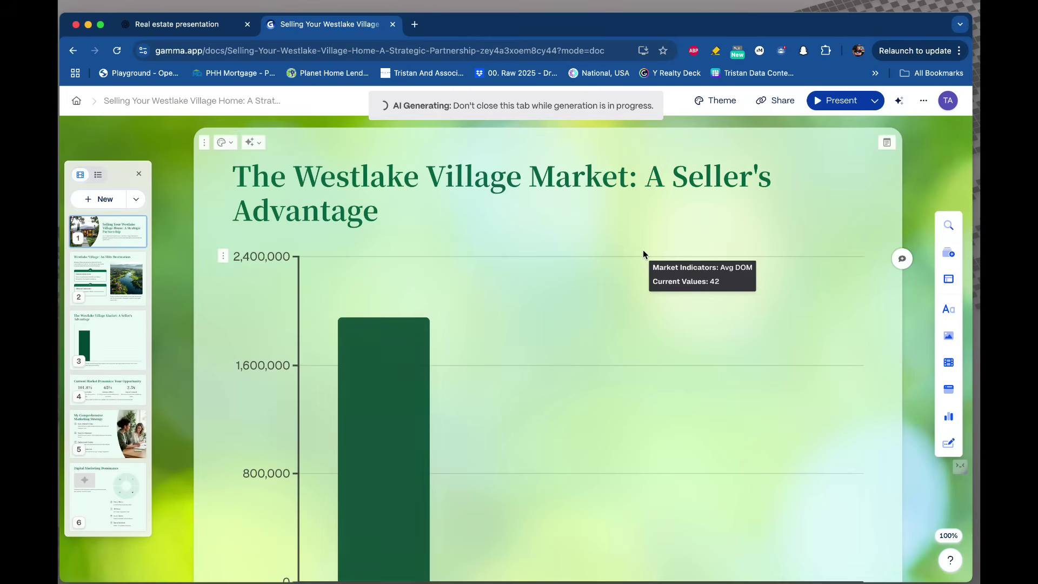
scroll(248, 257, down, 4)
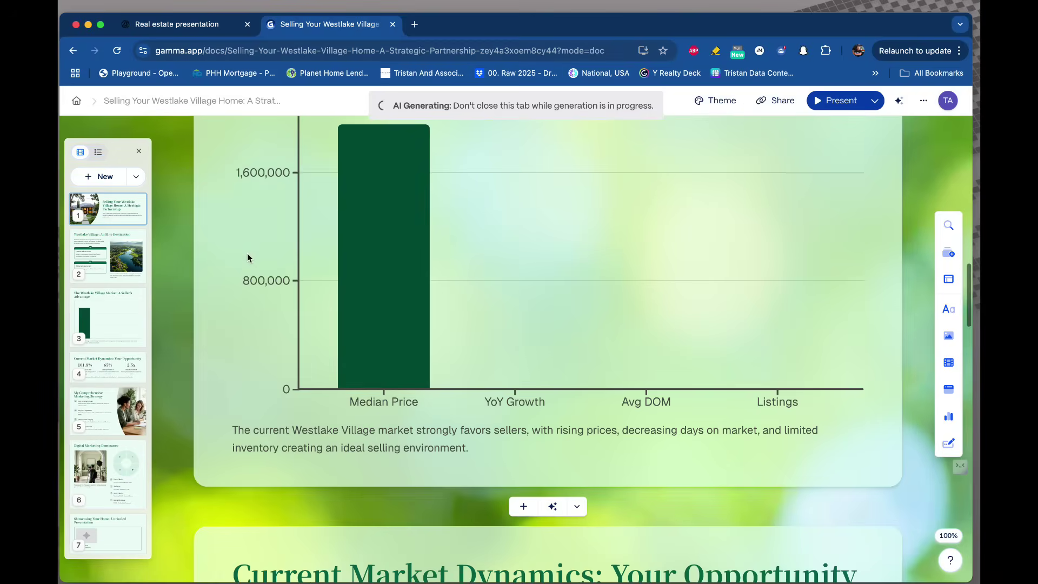
scroll(315, 324, up, 3)
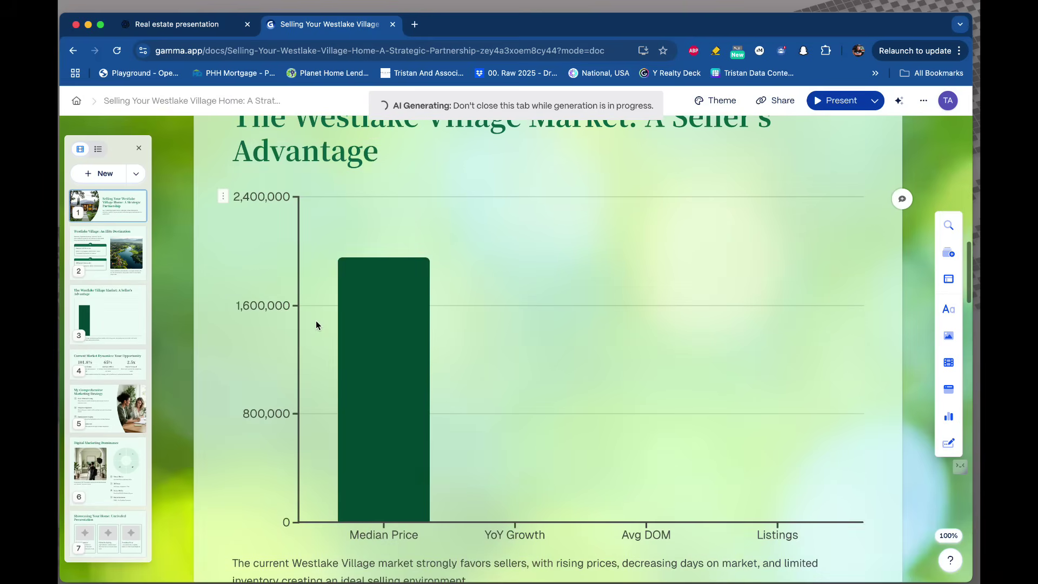
scroll(316, 324, down, 2)
scroll(315, 320, down, 1)
mouse_move(527, 390)
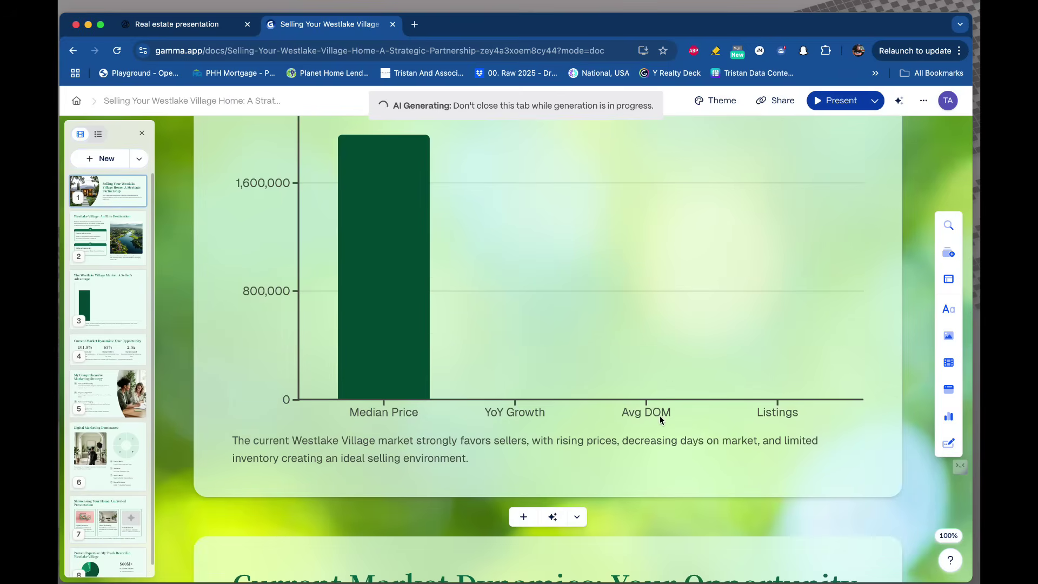
scroll(366, 394, down, 2)
scroll(379, 281, up, 3)
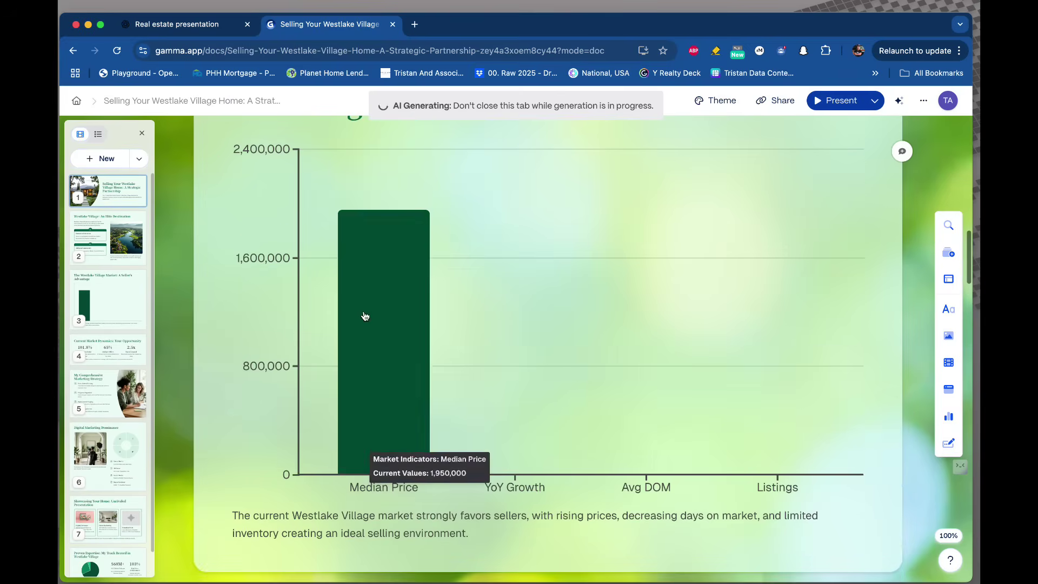
Review the rest of the Gamma presentation, from the Current Market Dynamics card through the closing card.
scroll(484, 338, down, 10)
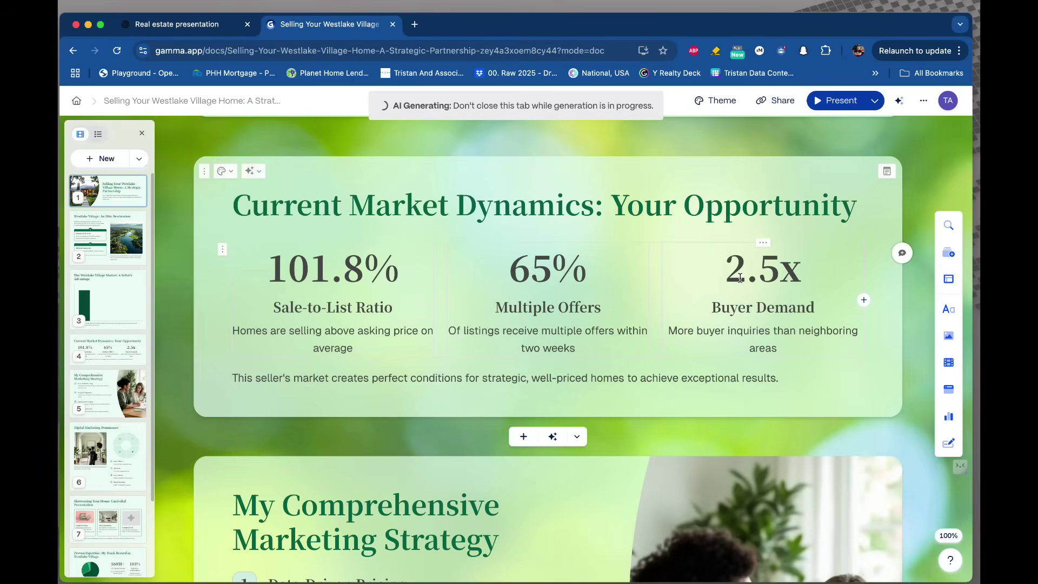
scroll(388, 297, down, 3)
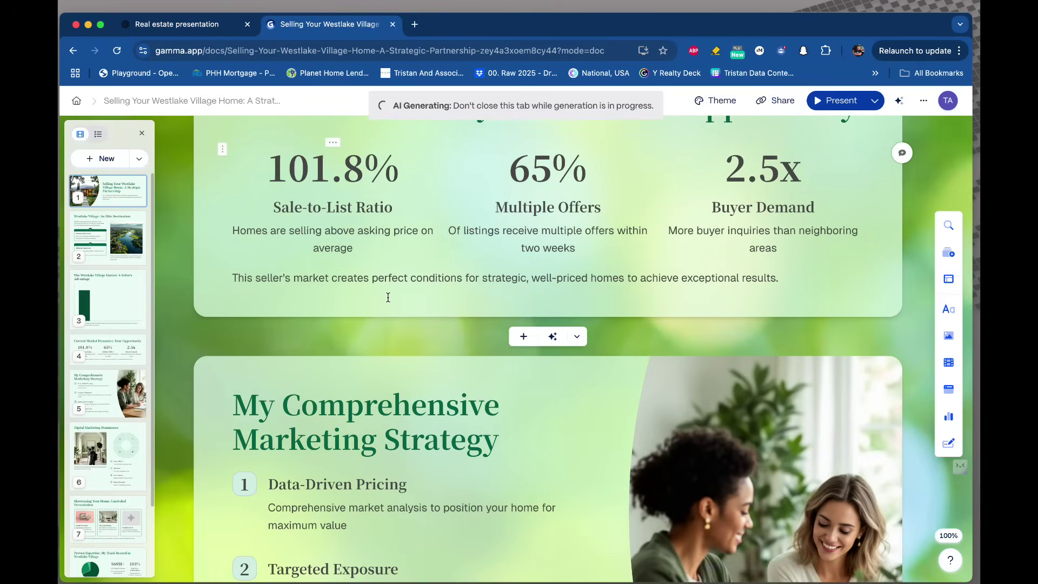
scroll(353, 260, up, 1)
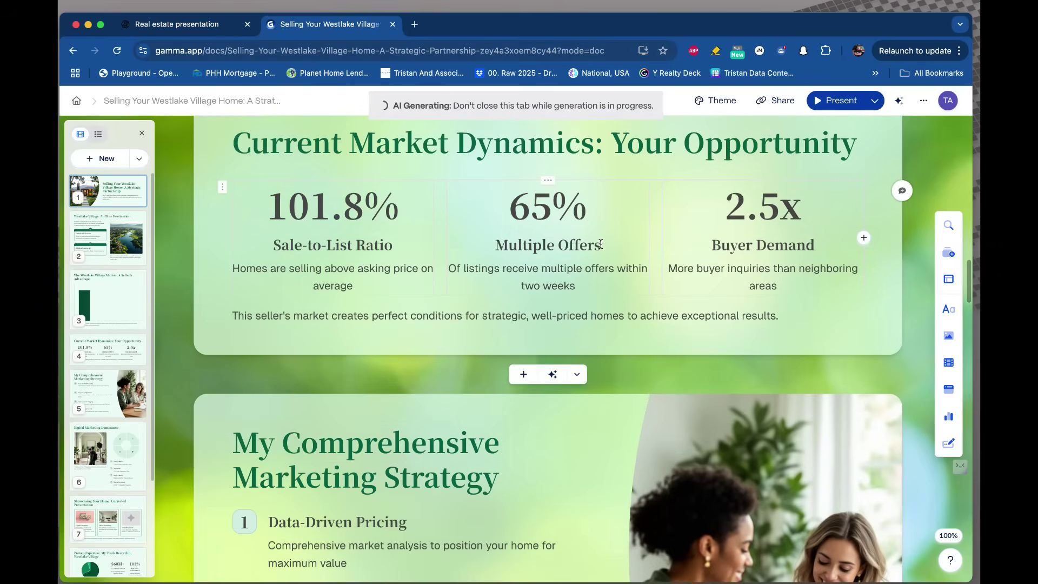
scroll(591, 244, down, 8)
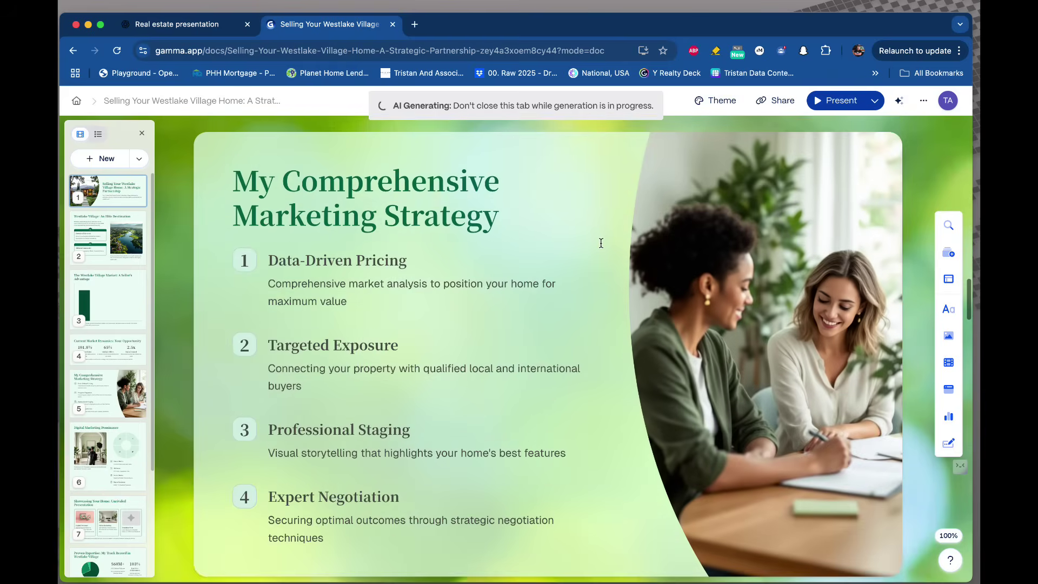
scroll(601, 243, down, 15)
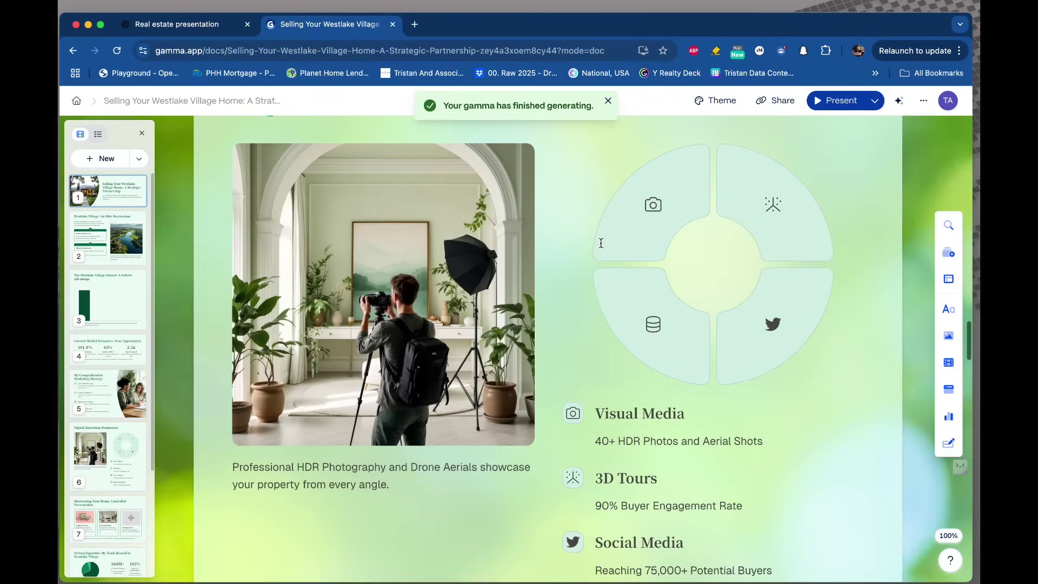
scroll(601, 243, down, 12)
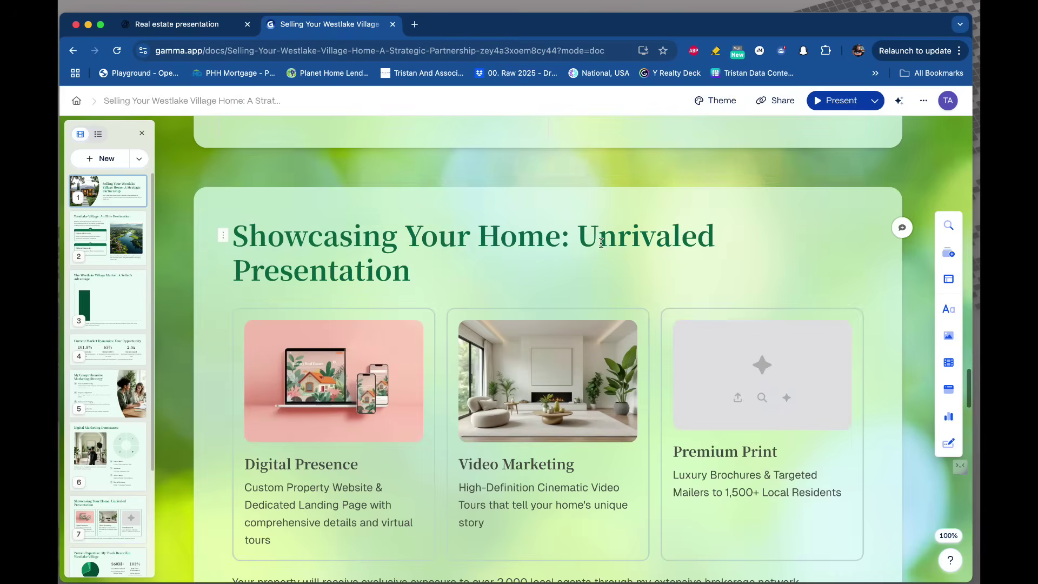
scroll(601, 243, down, 10)
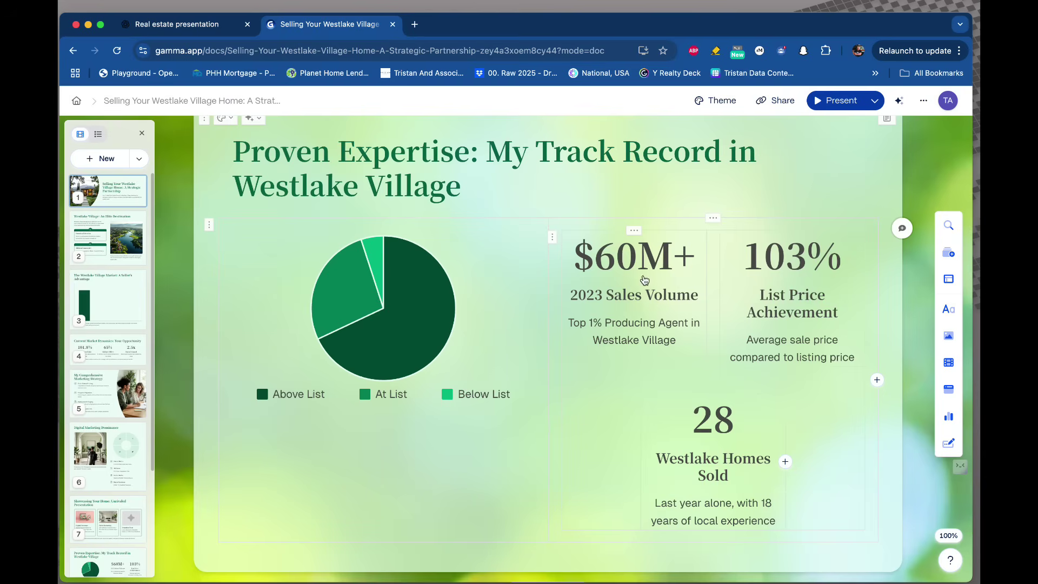
scroll(647, 388, down, 12)
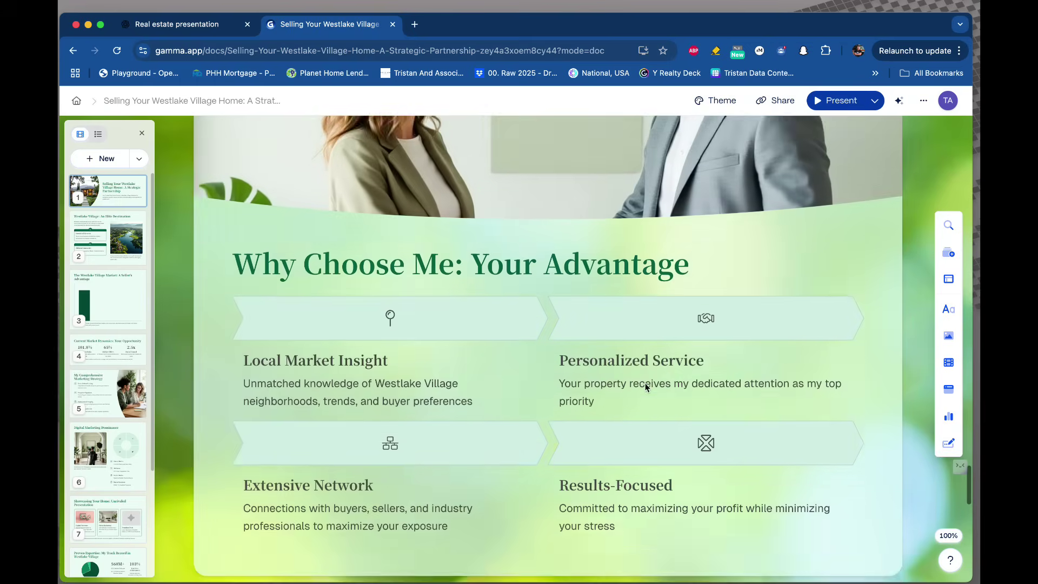
scroll(646, 387, down, 1)
scroll(645, 383, down, 10)
Switch to the ChatGPT conversation, watch the agent's work in the enlarged live view, and close that view.
click(166, 25)
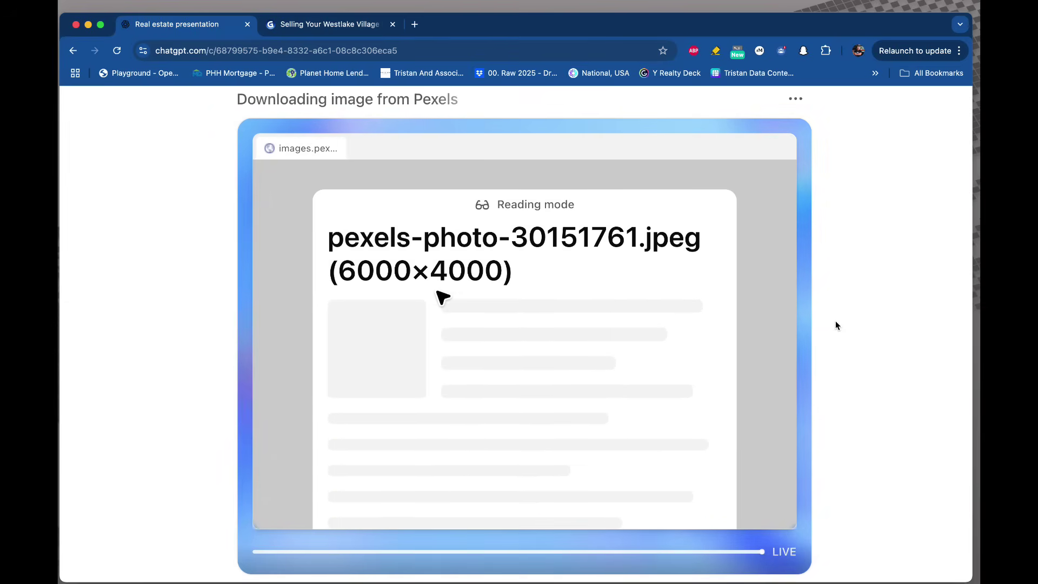
click(835, 323)
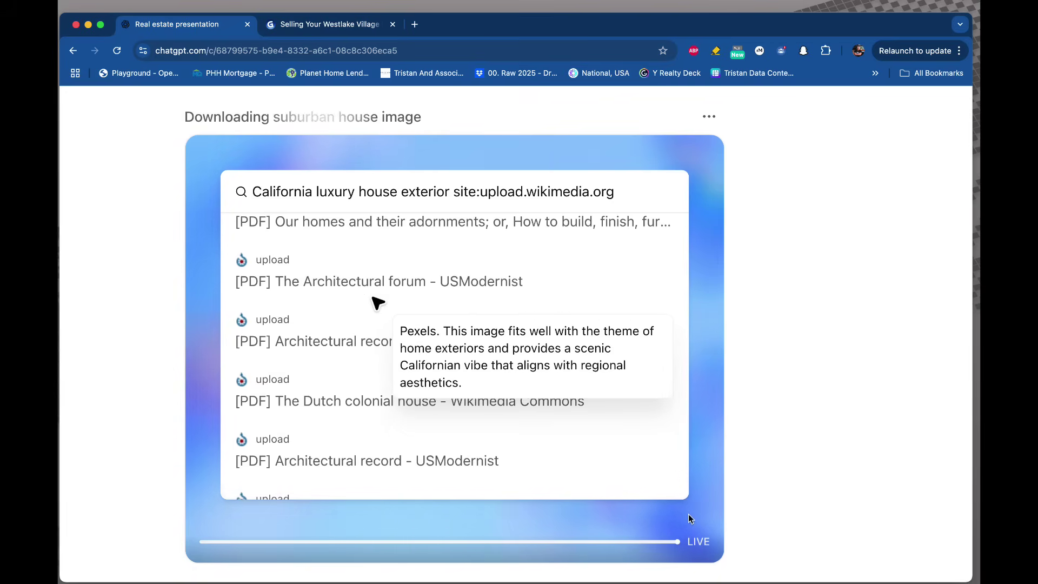
click(792, 394)
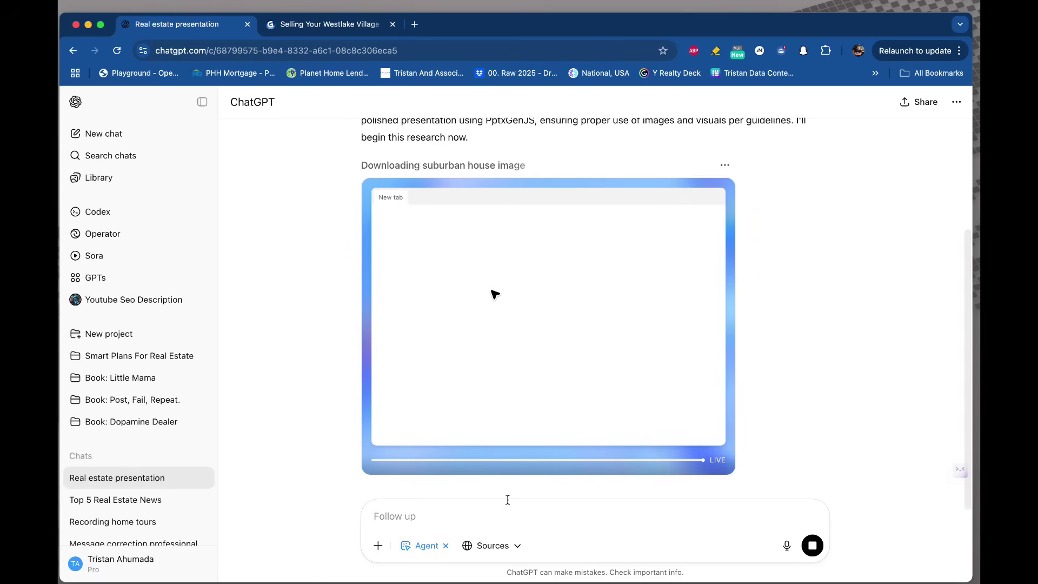
Switch to Gamma and delete the card titled "The Westlake Village Market: A Seller's Advantage".
click(320, 25)
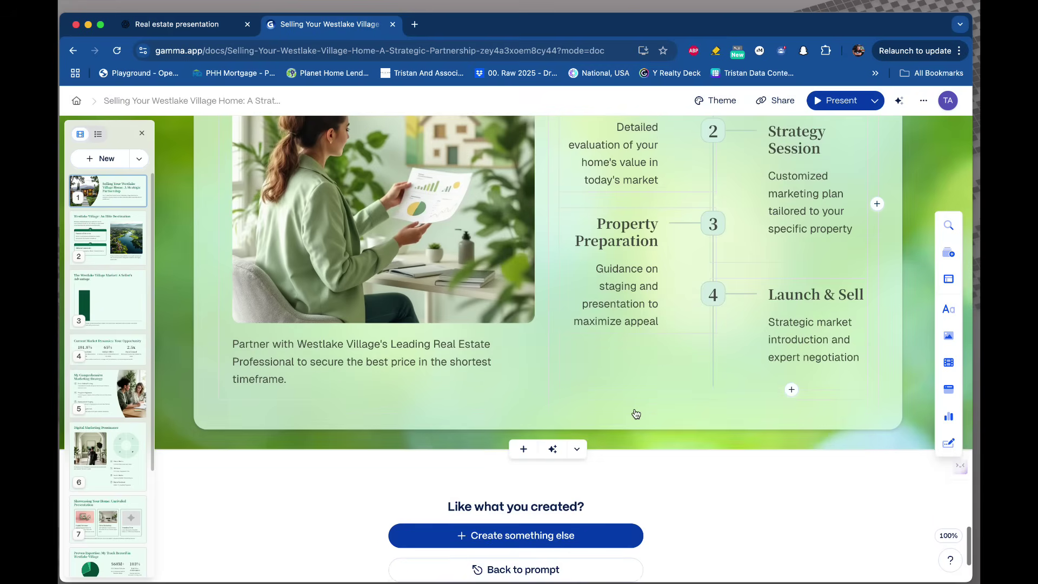
scroll(636, 414, up, 20)
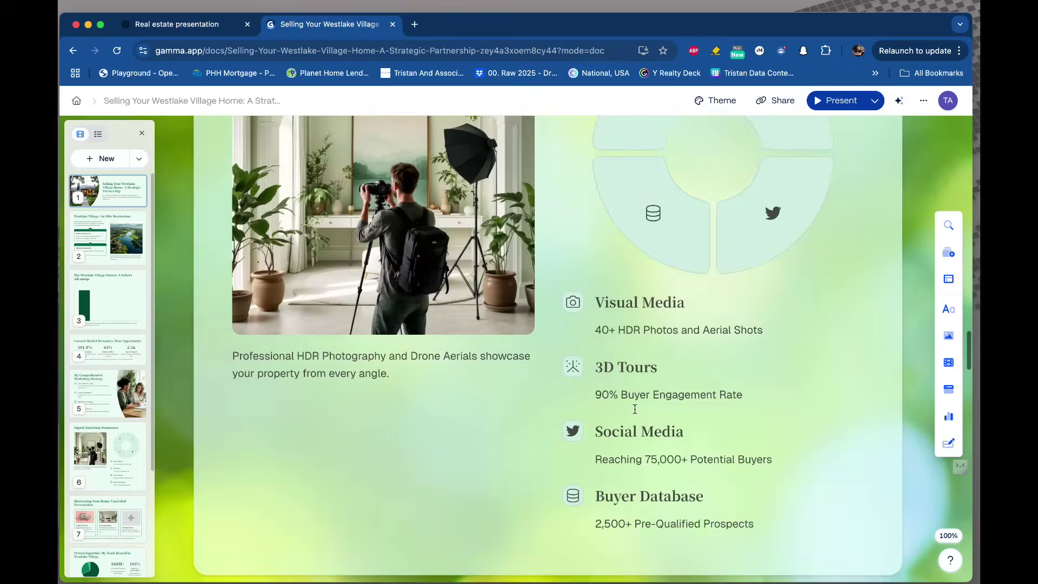
scroll(635, 409, up, 5)
scroll(634, 410, down, 12)
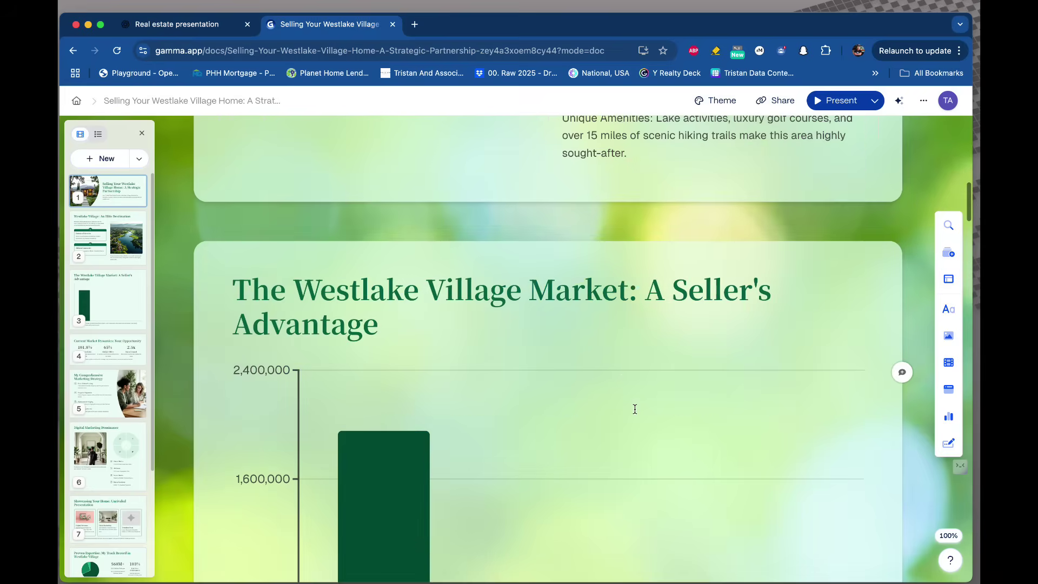
click(560, 297)
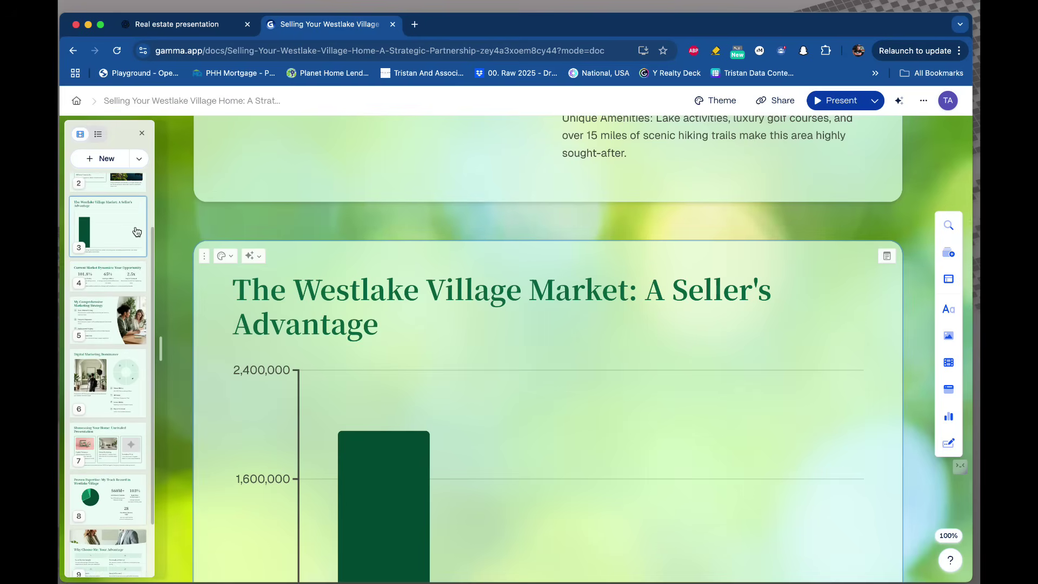
click(205, 258)
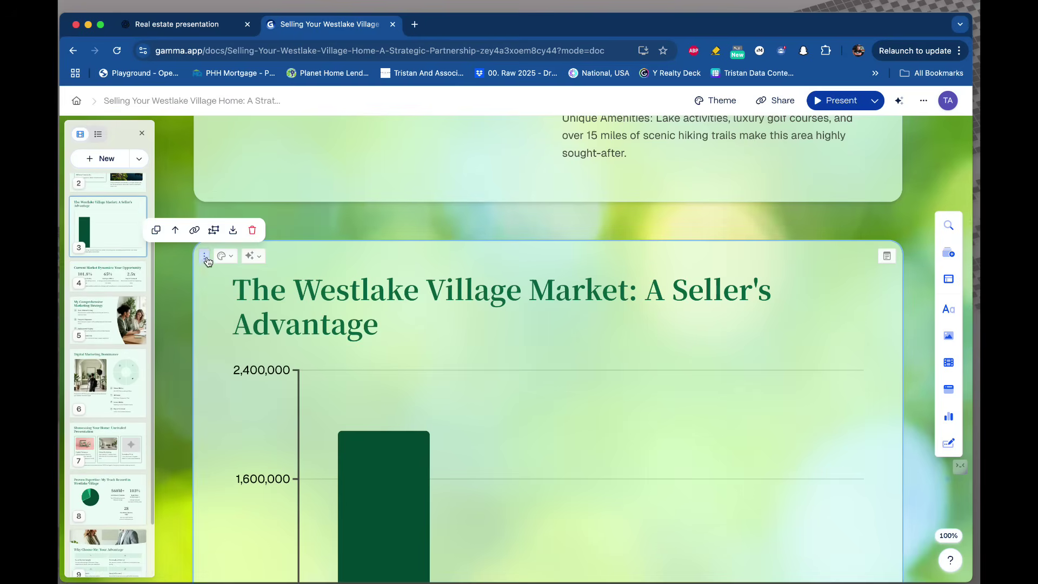
click(252, 230)
Review the edited Gamma presentation from the title card to the My Comprehensive Marketing Strategy card.
scroll(465, 419, up, 10)
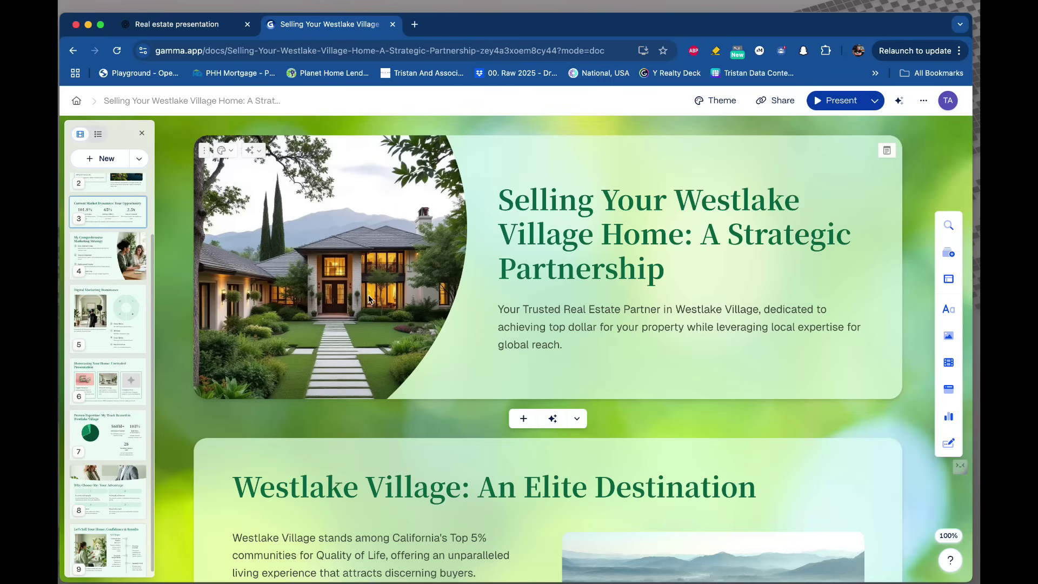
scroll(456, 314, down, 4)
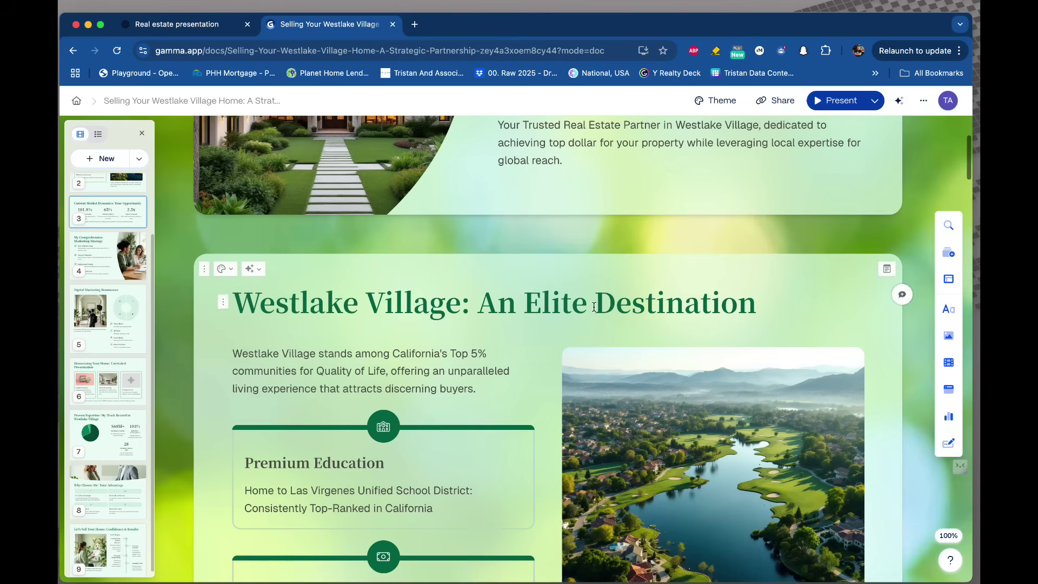
scroll(465, 330, down, 2)
scroll(560, 254, down, 2)
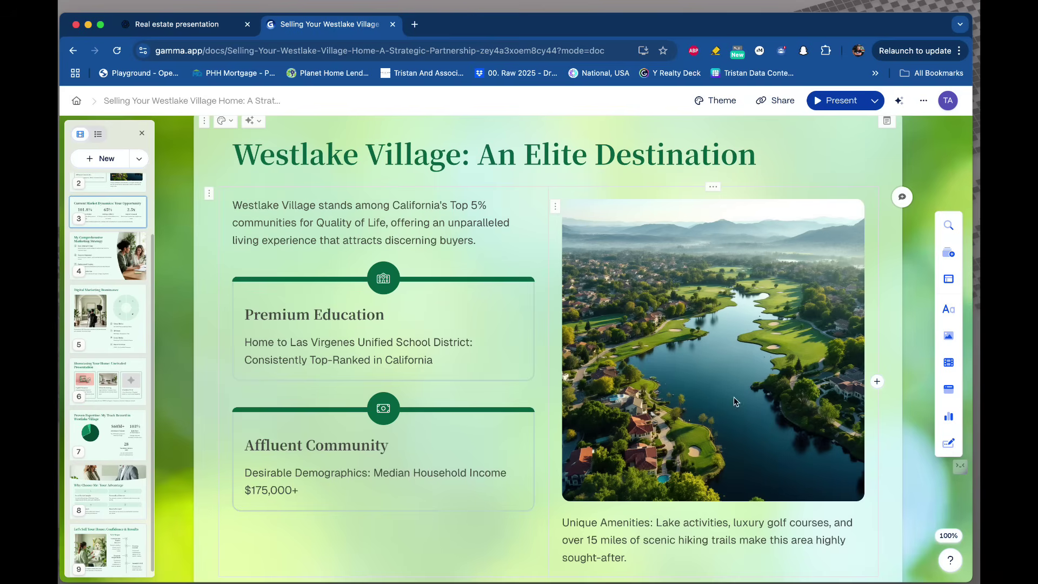
scroll(364, 347, down, 1)
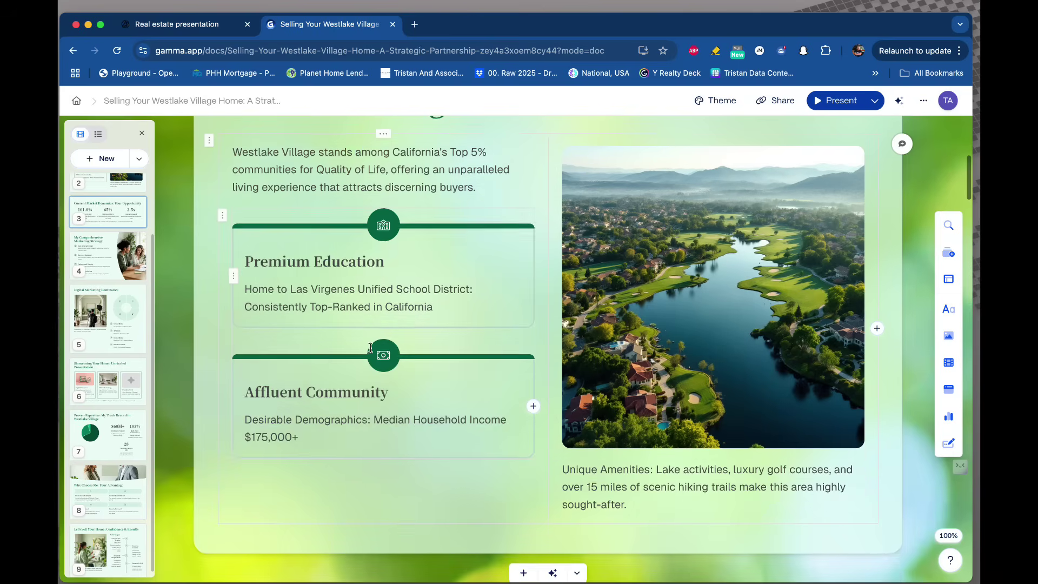
scroll(507, 280, up, 2)
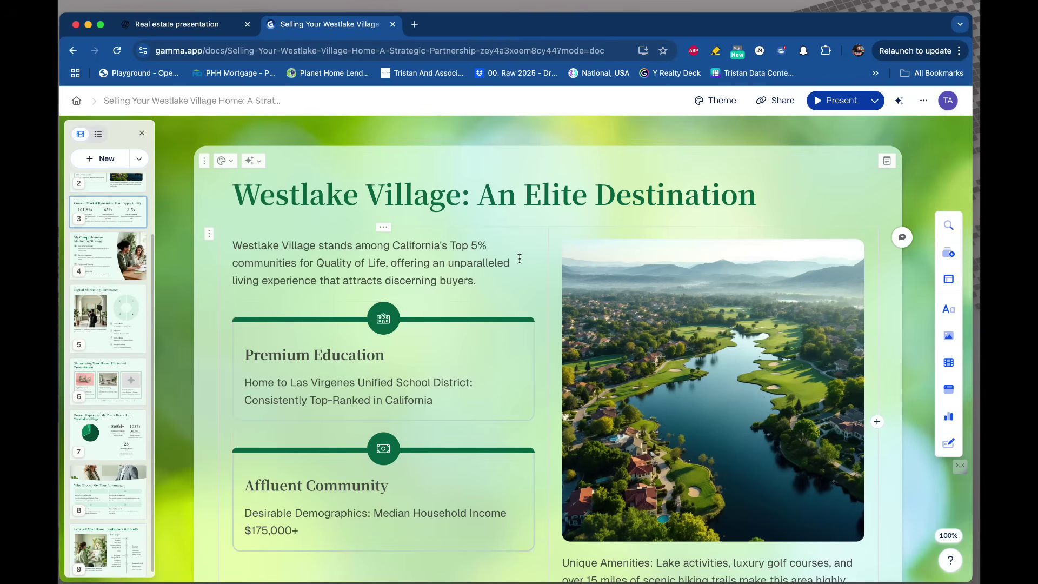
scroll(519, 259, down, 12)
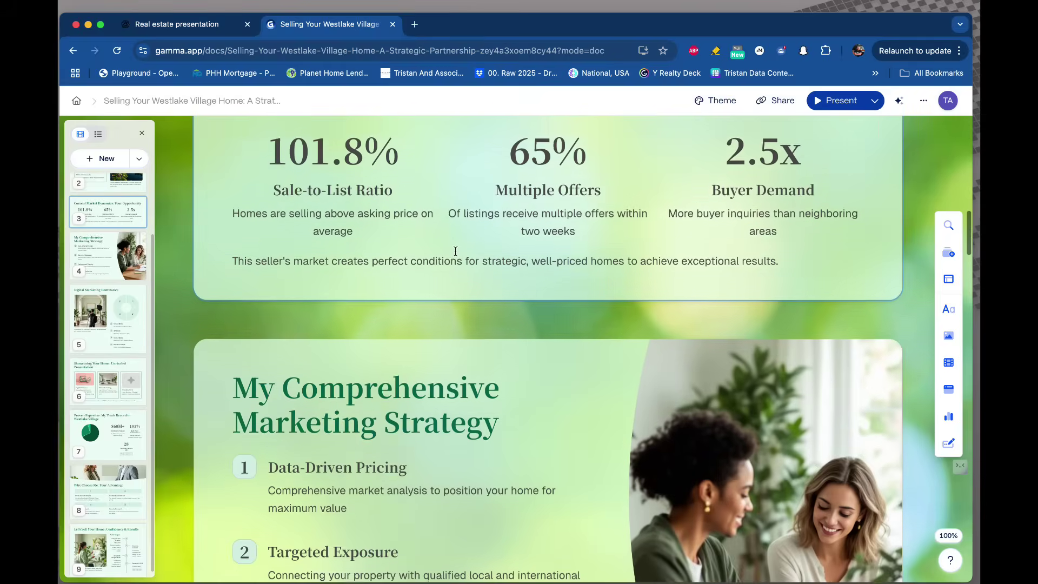
Review the Gamma cards from My Comprehensive Marketing Strategy through Proven Expertise, inspecting the pie chart's At List and Above List slices.
scroll(455, 251, down, 4)
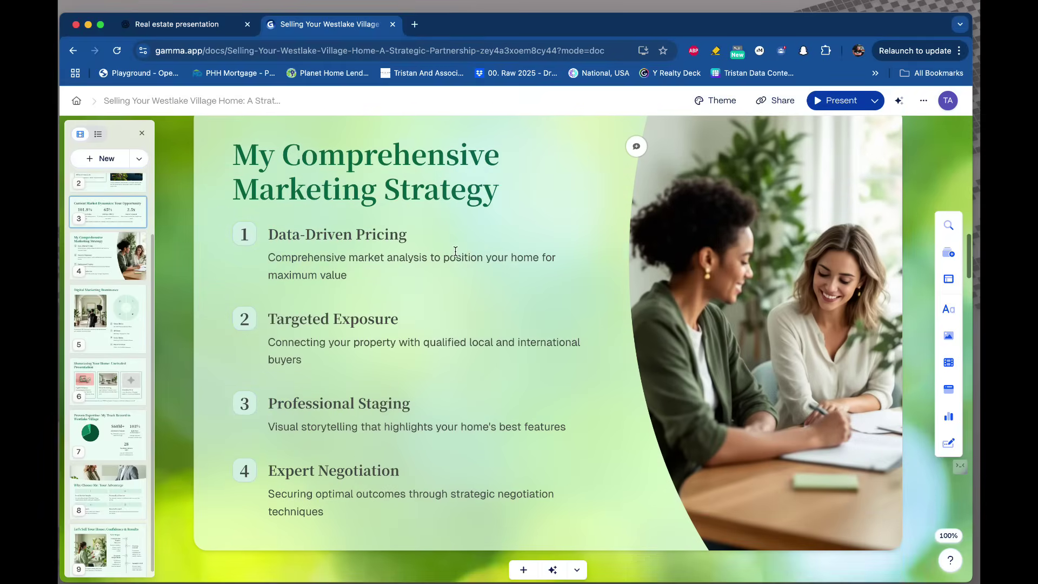
scroll(455, 250, down, 1)
scroll(457, 256, down, 19)
scroll(455, 251, down, 3)
scroll(455, 250, up, 3)
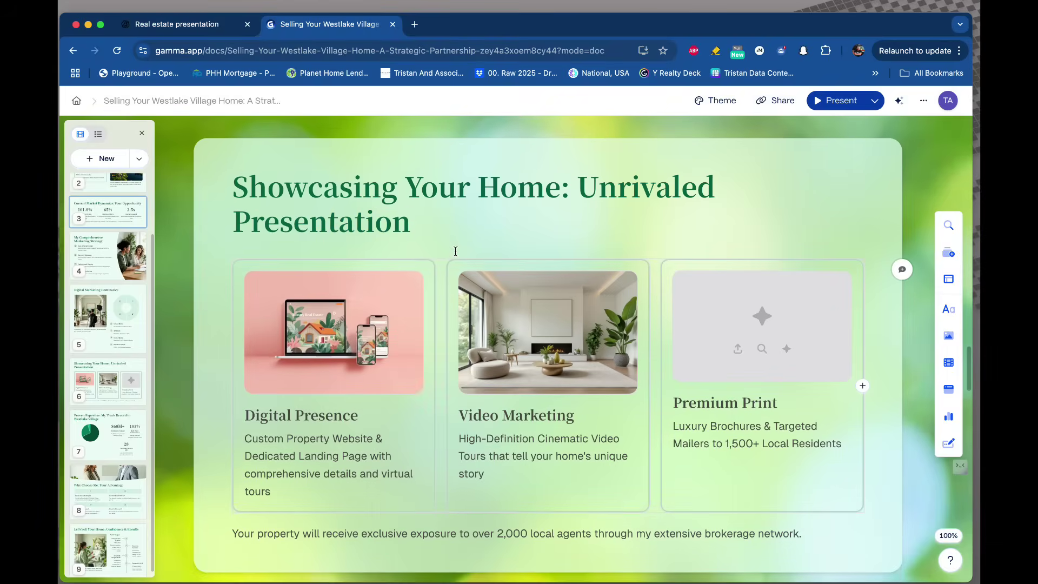
scroll(455, 251, down, 1)
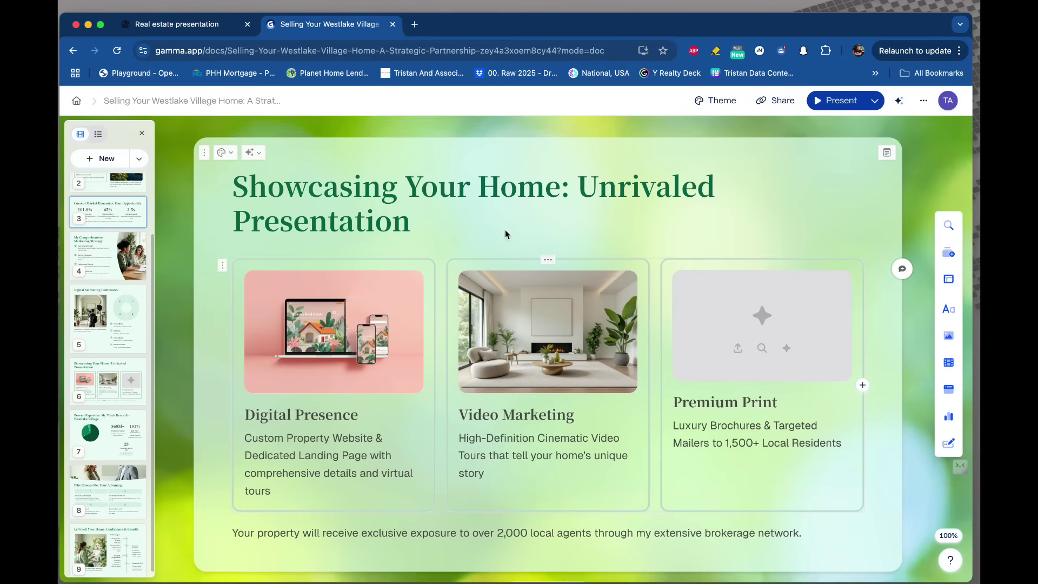
scroll(606, 362, down, 10)
scroll(606, 365, up, 4)
scroll(682, 376, down, 1)
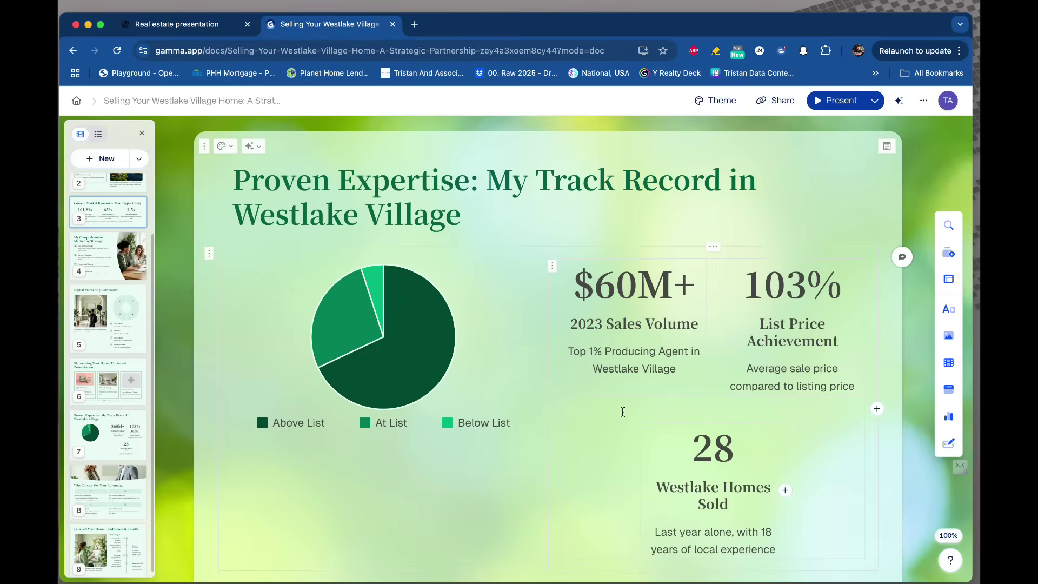
mouse_move(371, 313)
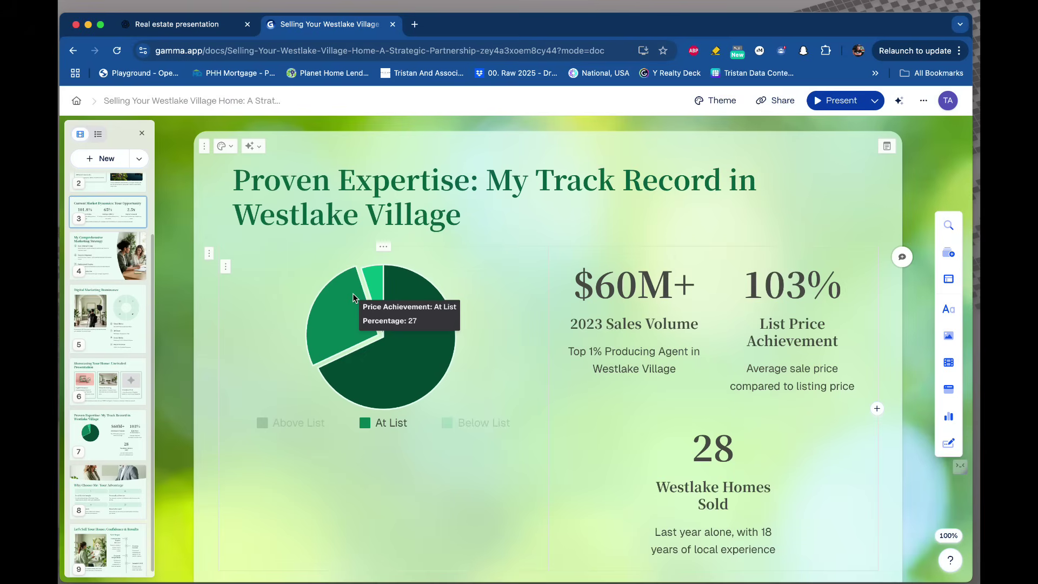
mouse_move(406, 328)
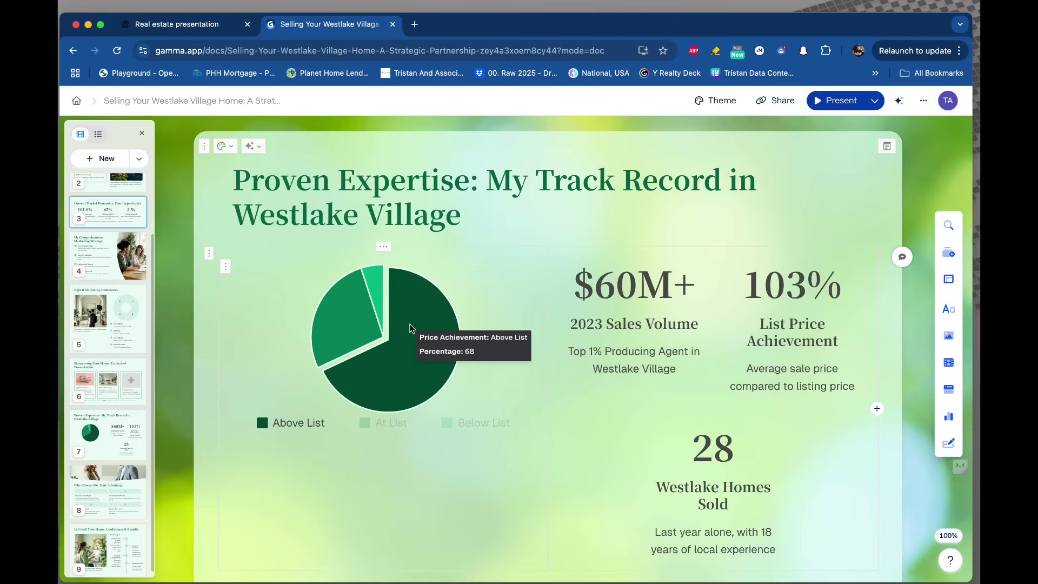
Review the Why Choose Me and Let's Sell Your Home cards, and return to the presentation's title card.
scroll(463, 352, down, 10)
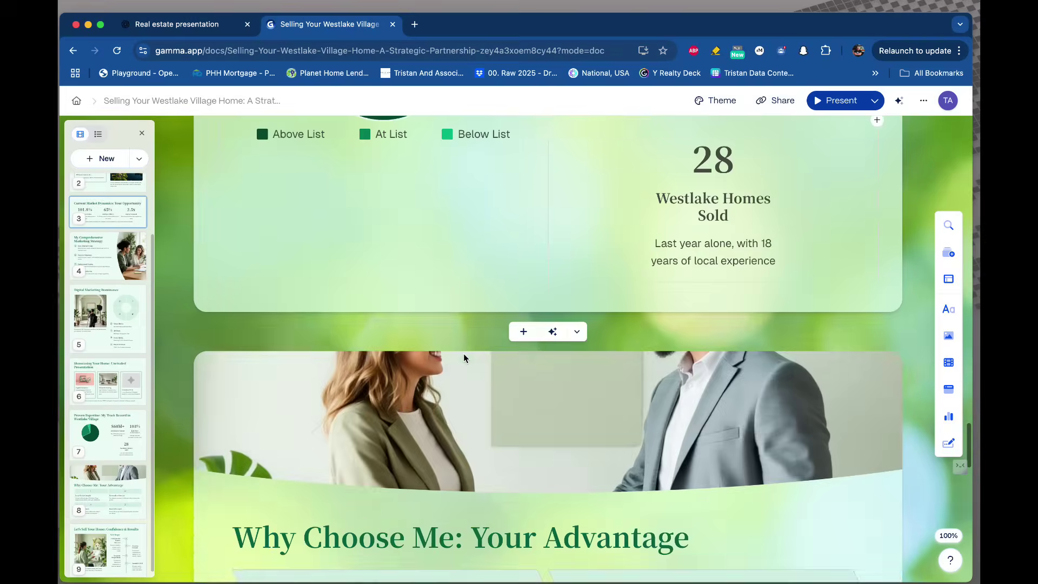
scroll(575, 322, down, 3)
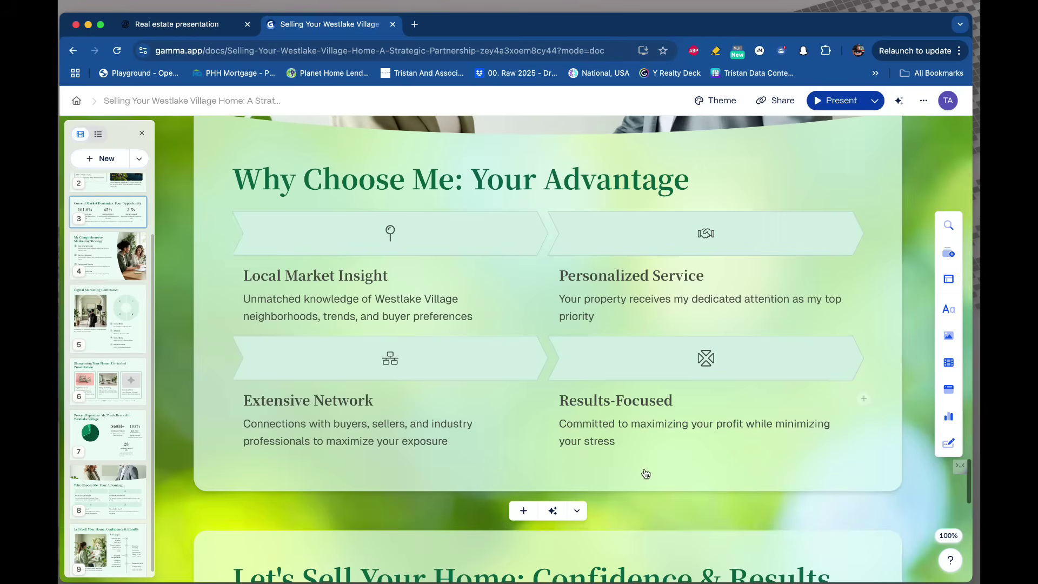
scroll(584, 301, down, 10)
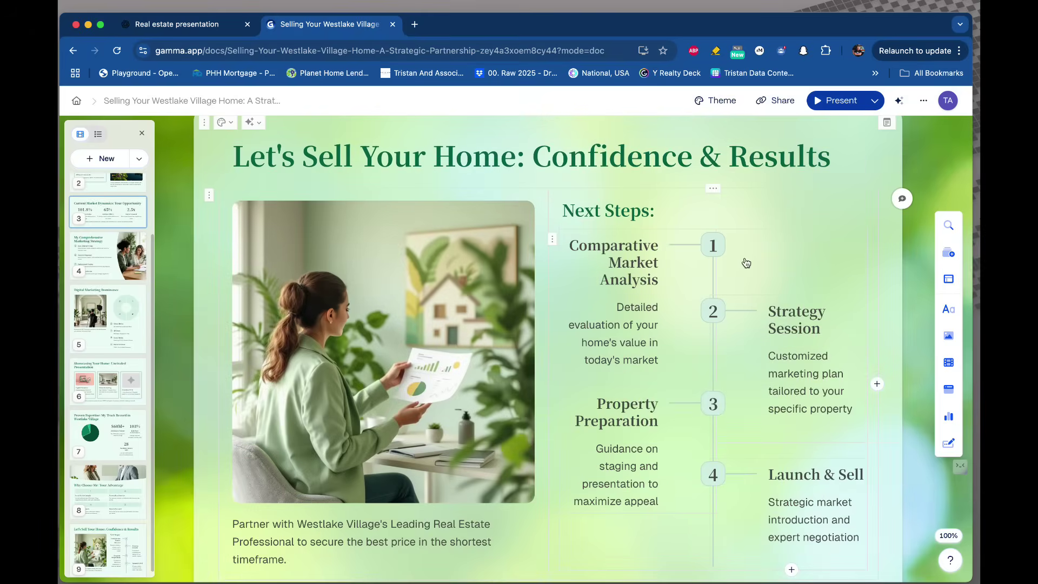
scroll(746, 263, down, 1)
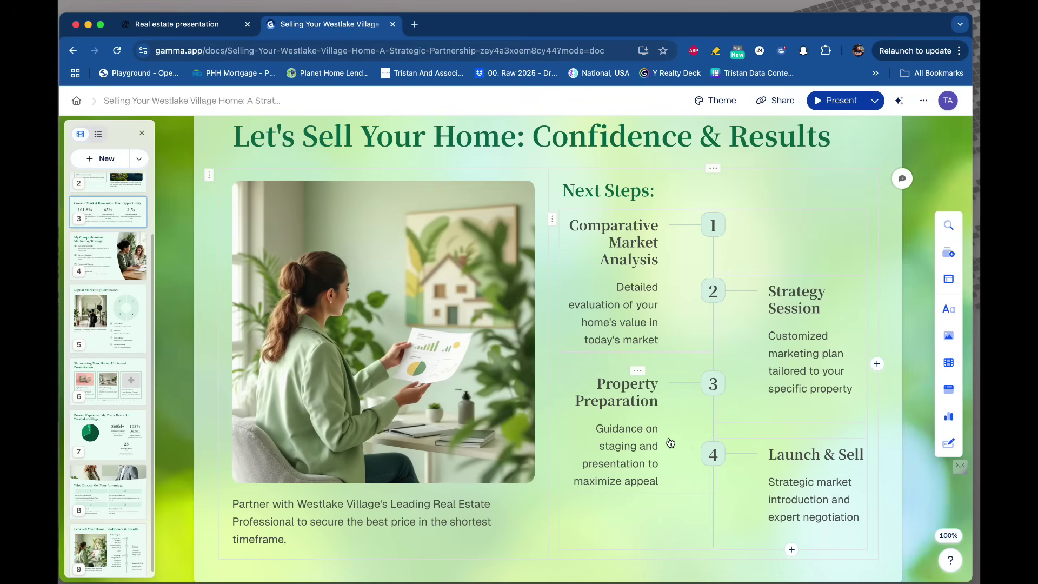
scroll(631, 335, down, 8)
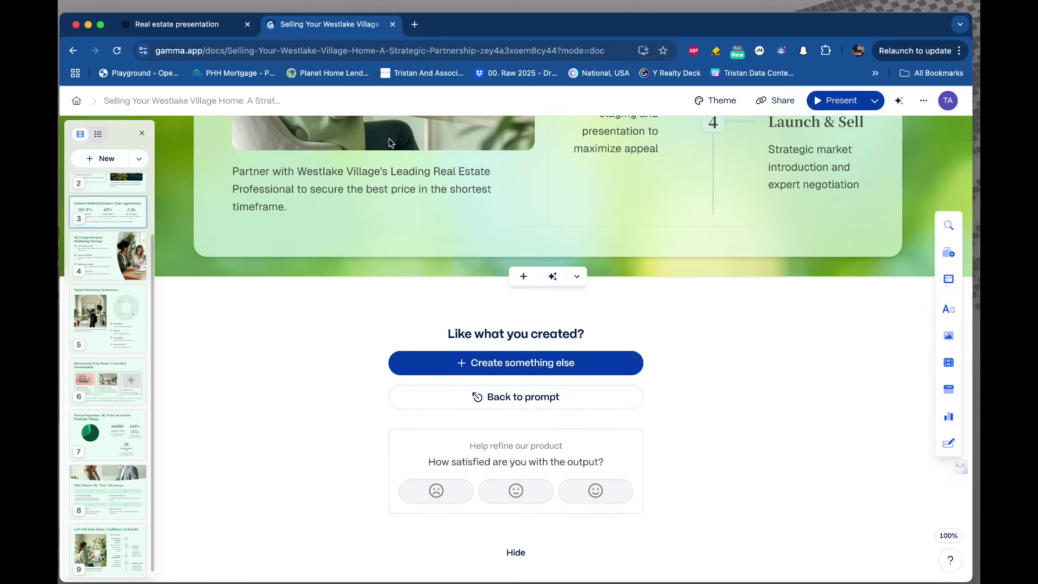
scroll(389, 142, up, 20)
scroll(349, 229, up, 8)
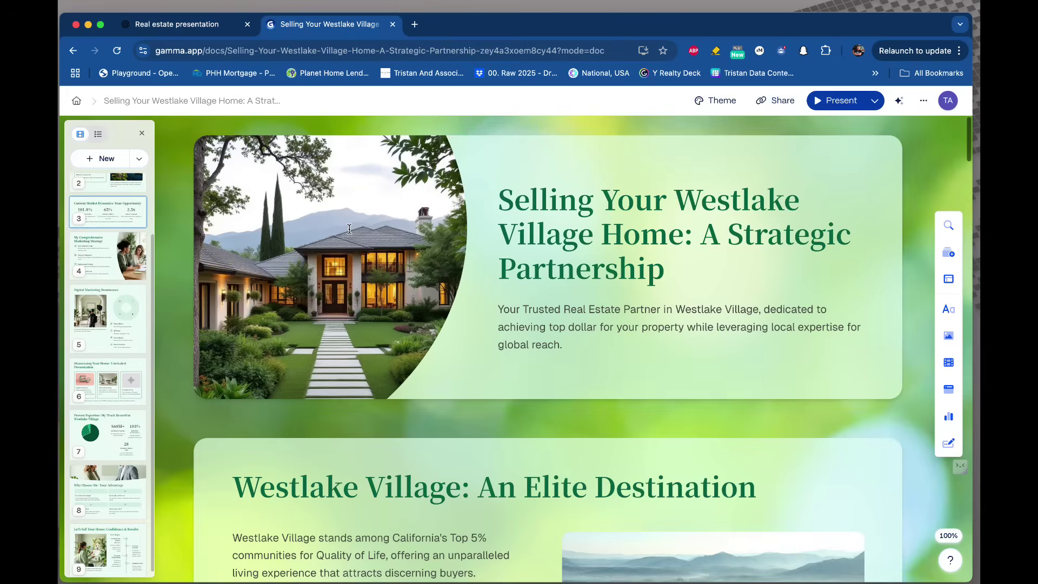
Switch to the ChatGPT conversation and review the agent's finished reply with the embedded presentation and its summary.
click(199, 27)
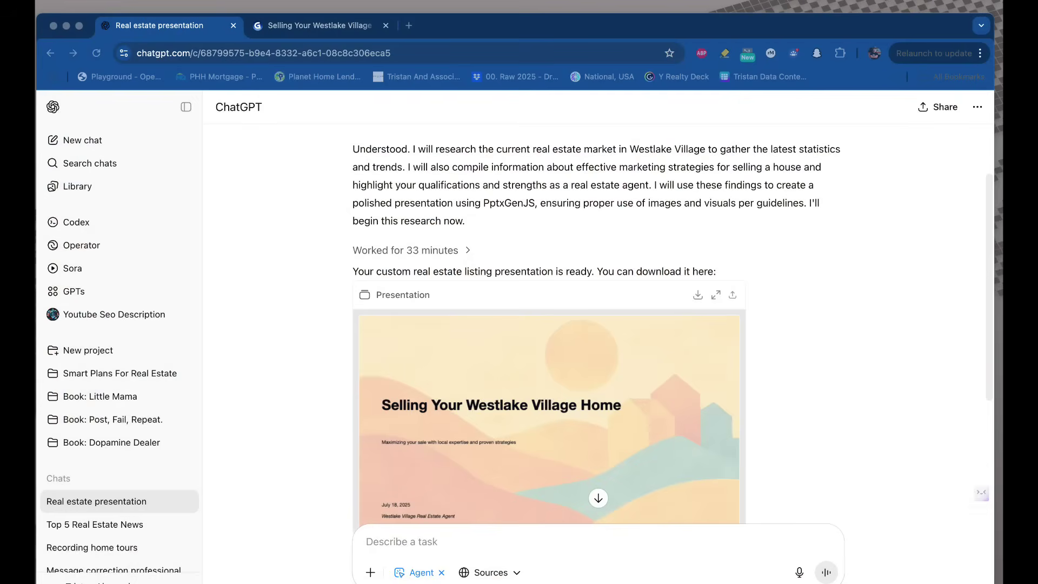
scroll(672, 323, down, 1)
scroll(672, 323, up, 3)
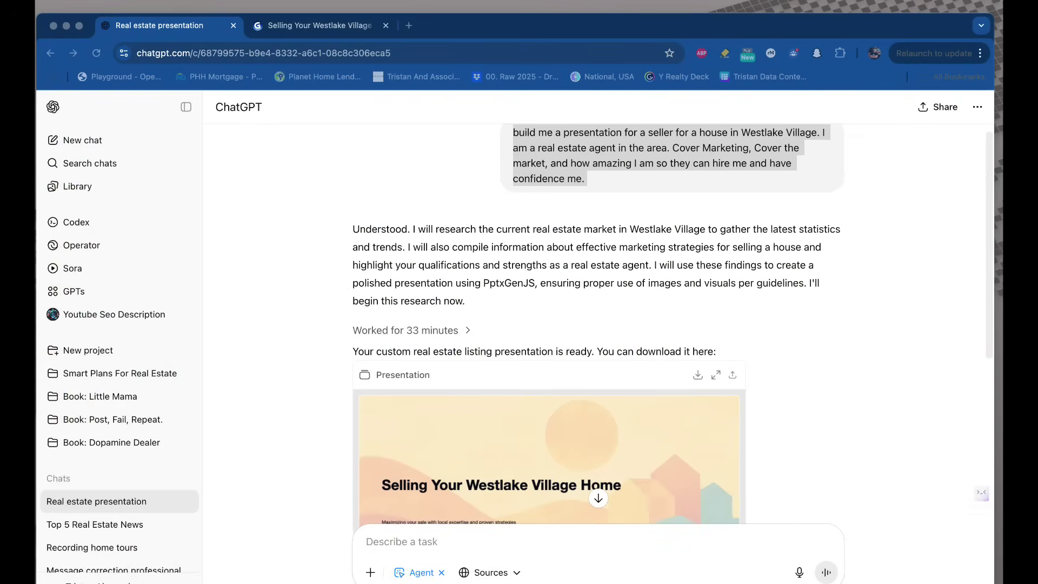
scroll(671, 324, down, 5)
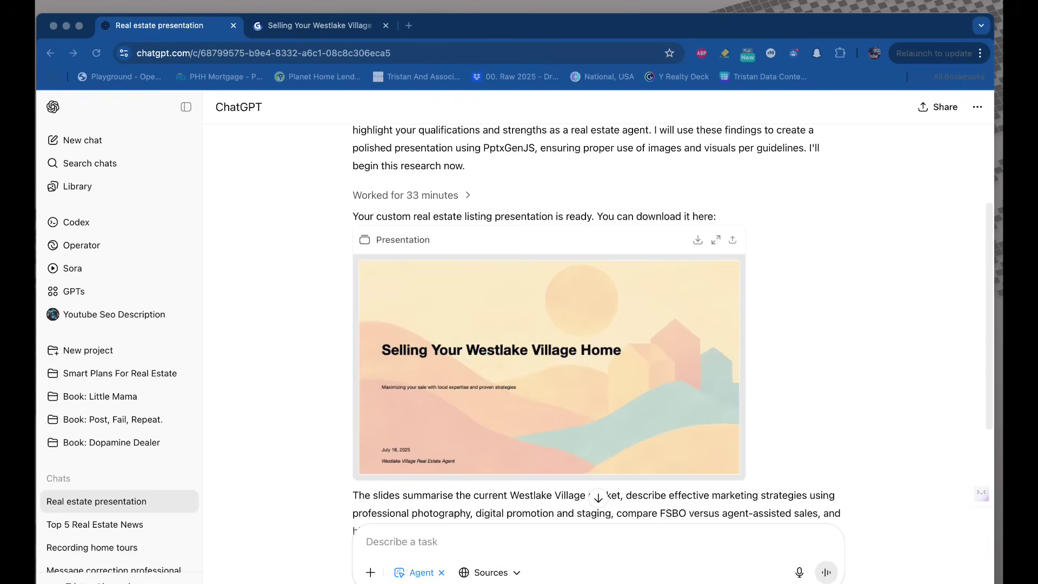
click(822, 313)
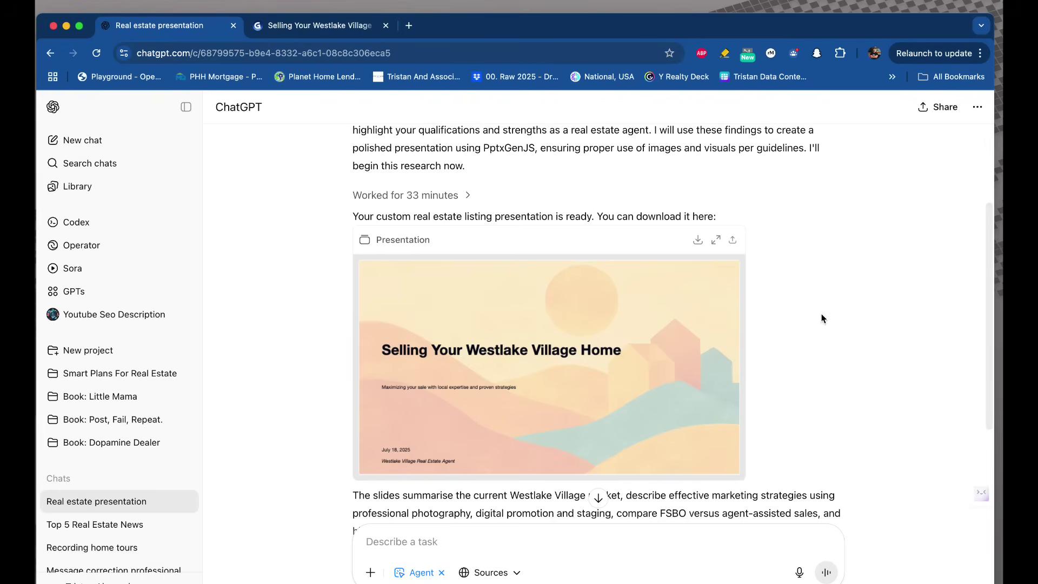
scroll(786, 303, up, 5)
scroll(786, 303, down, 2)
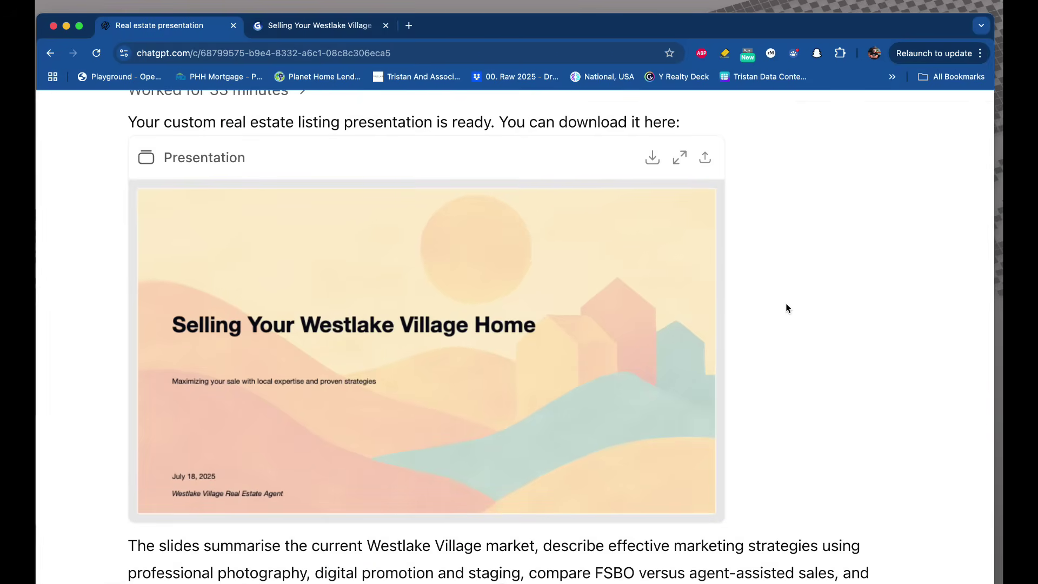
scroll(785, 303, left, 2)
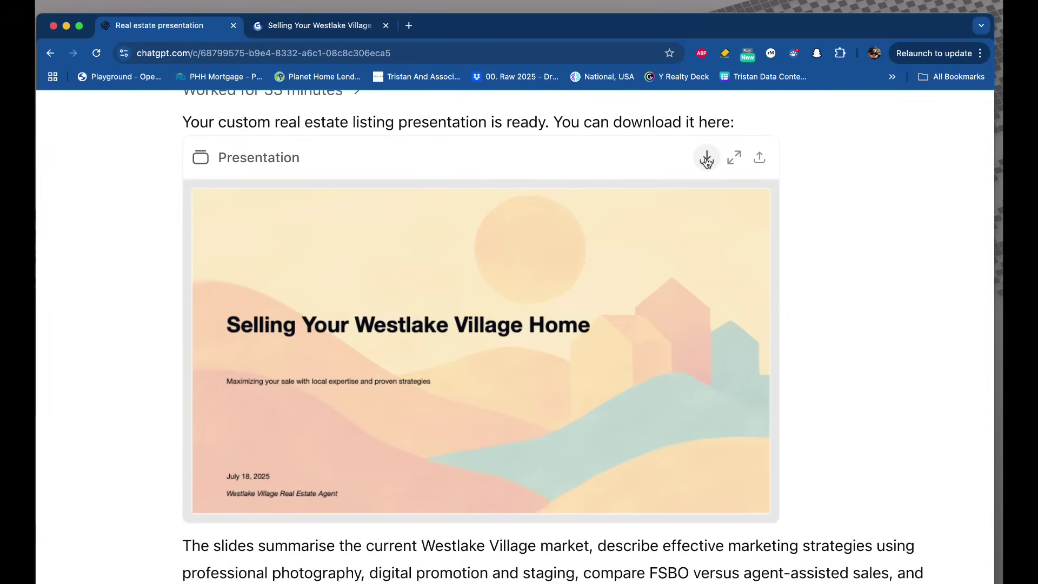
scroll(746, 177, down, 5)
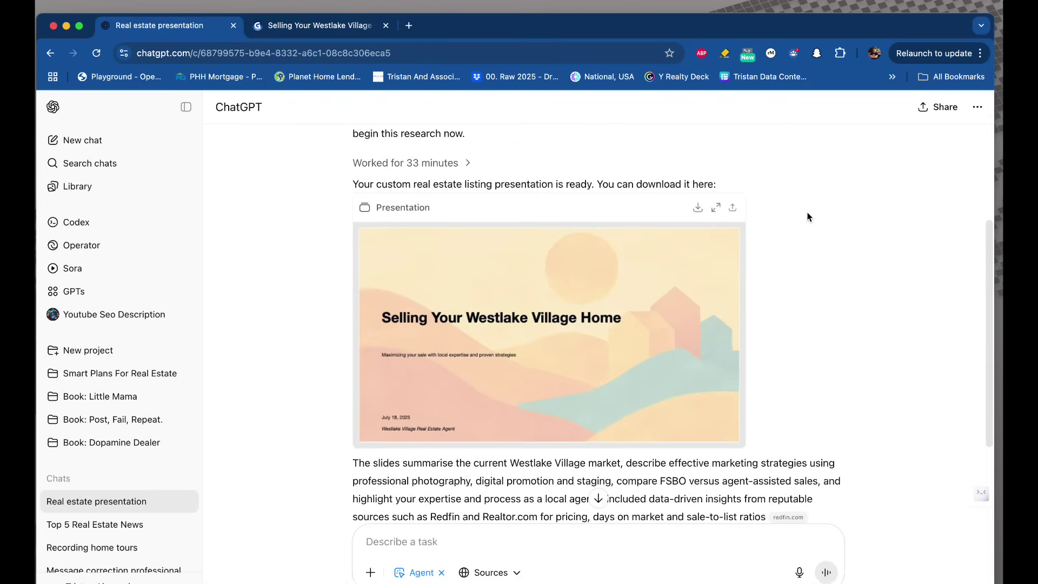
Open the ChatGPT presentation in the enlarged preview and examine the price chart and statistics on the Westlake Village Market Snapshot slide.
click(717, 207)
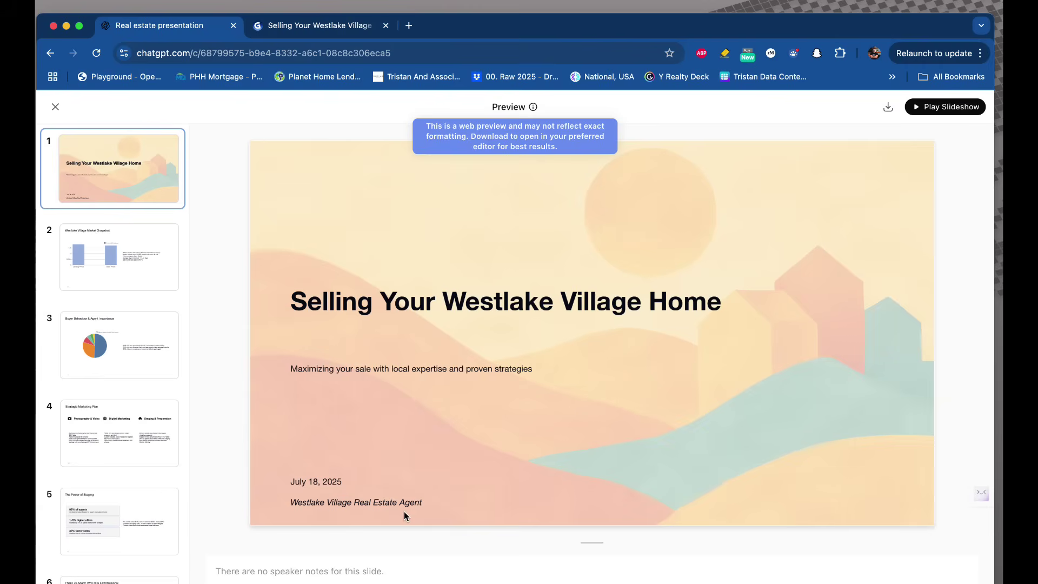
click(115, 260)
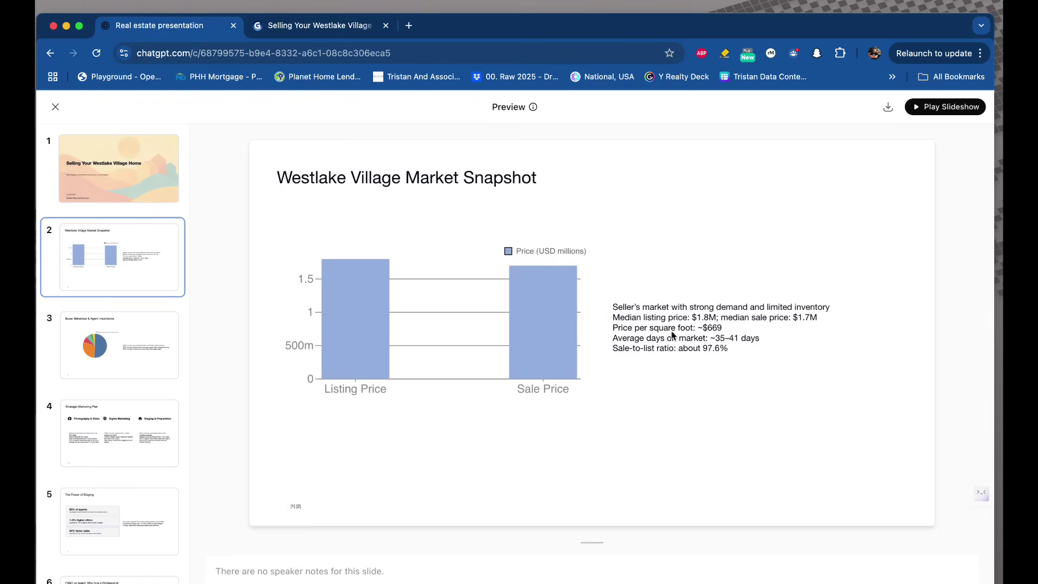
scroll(728, 312, up, 5)
scroll(727, 312, up, 3)
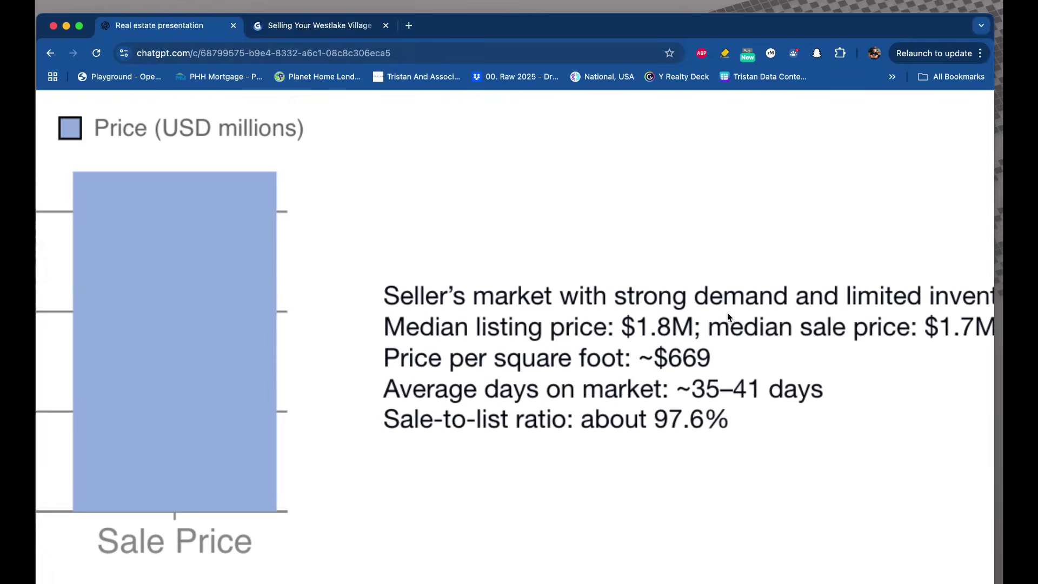
scroll(574, 248, down, 5)
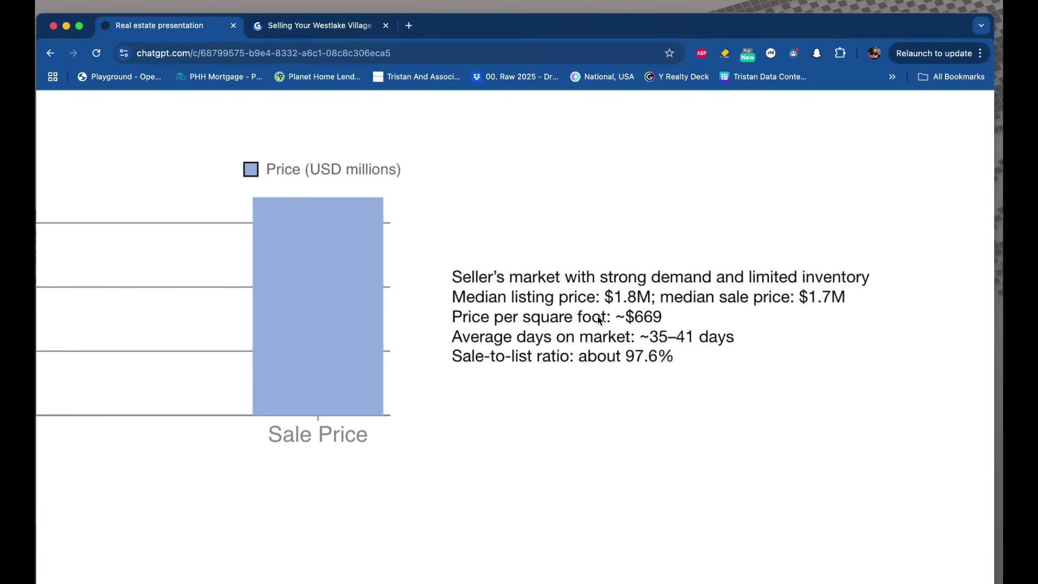
scroll(518, 281, down, 3)
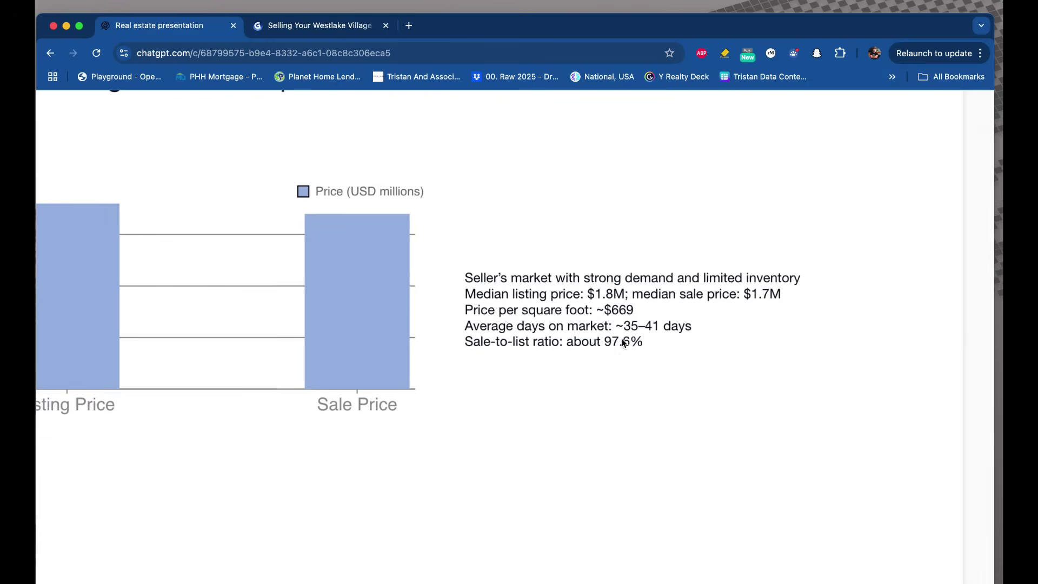
scroll(632, 339, down, 2)
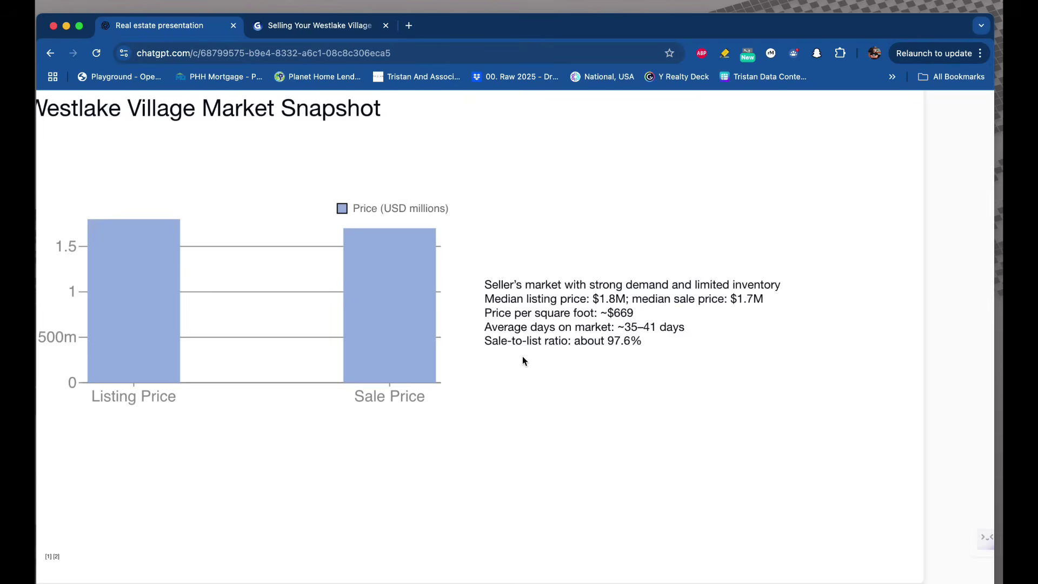
scroll(595, 351, down, 2)
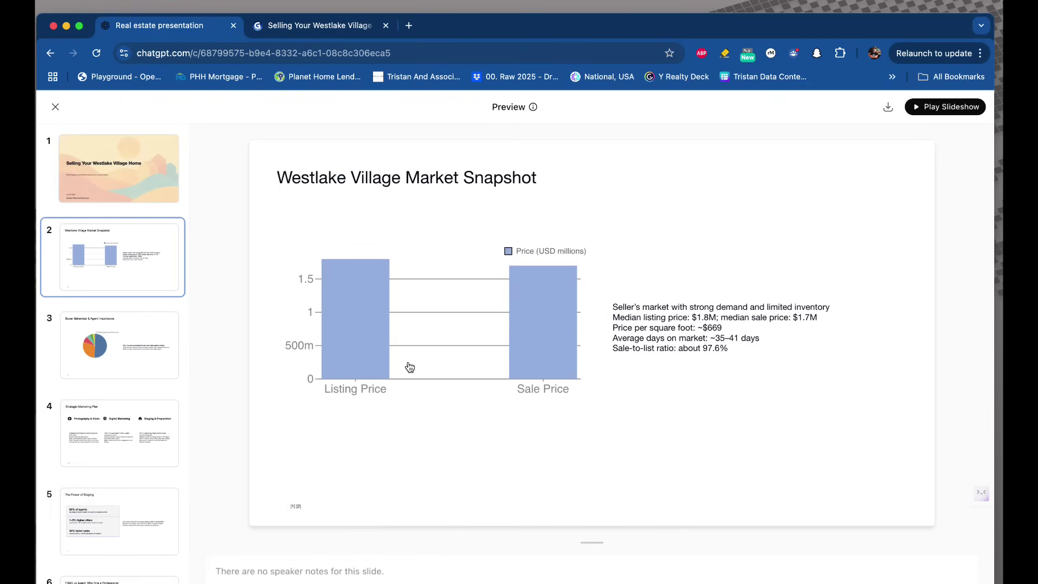
Examine the Buyer Behaviour & Agent Importance slide, including its pie chart, legend and buyer statistics.
click(138, 364)
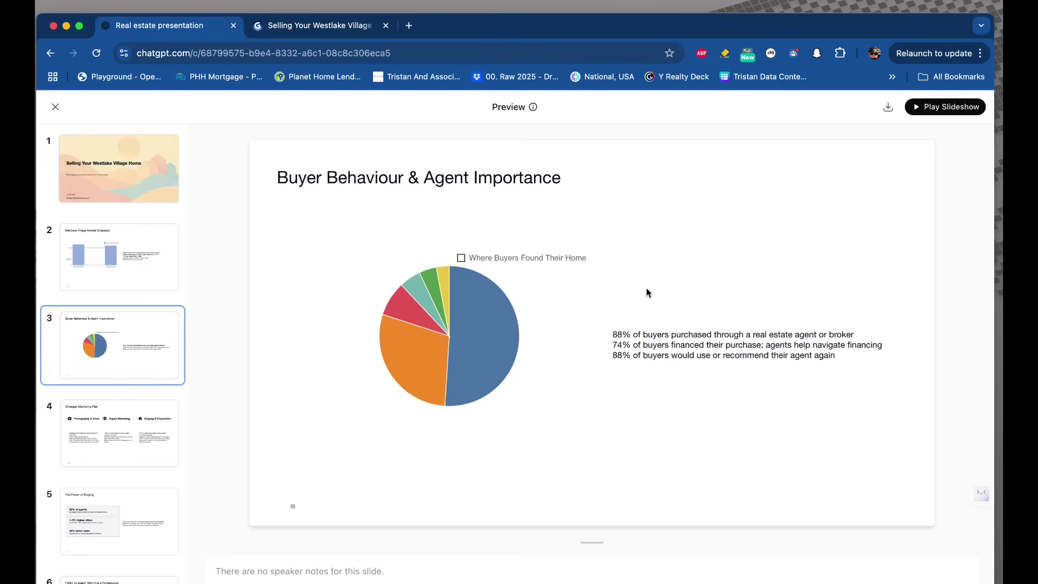
scroll(355, 180, up, 5)
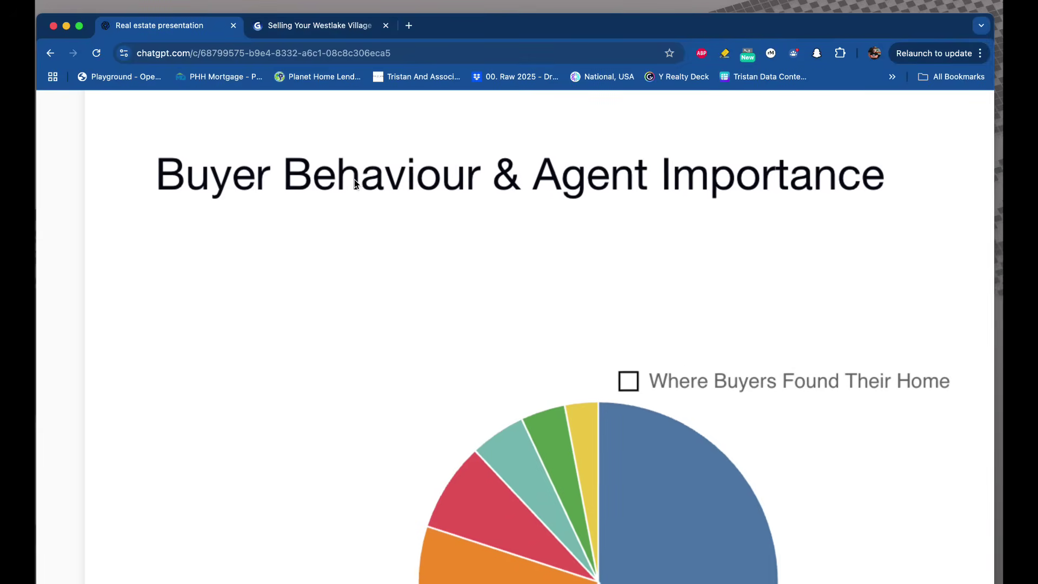
scroll(355, 182, down, 5)
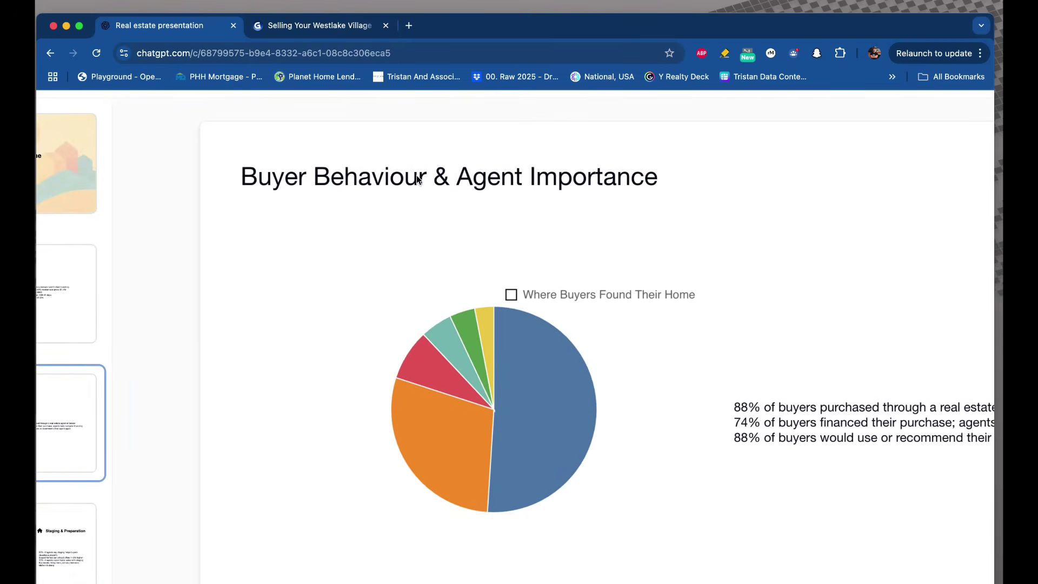
scroll(721, 425, up, 3)
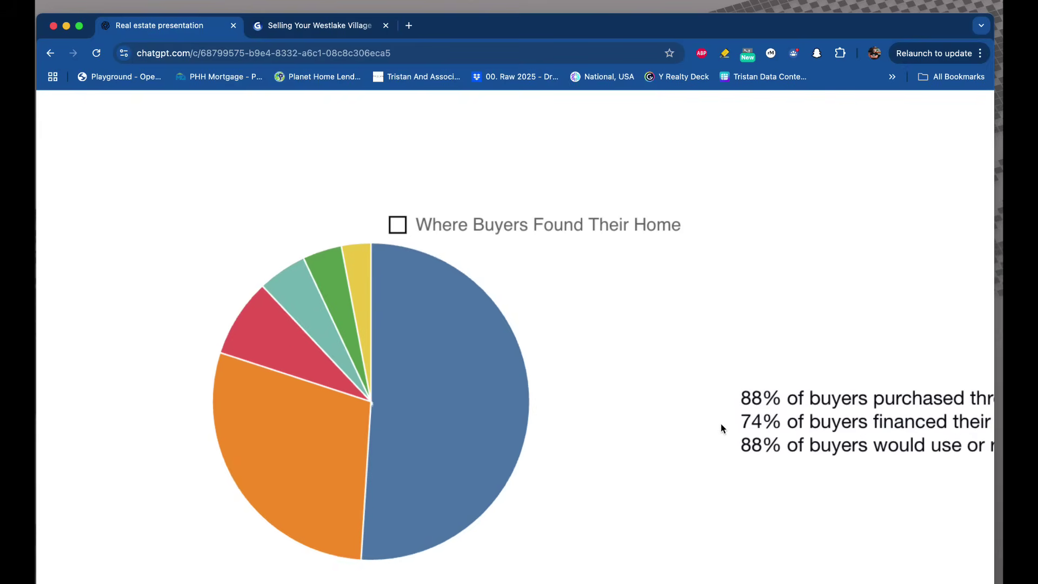
scroll(426, 344, down, 3)
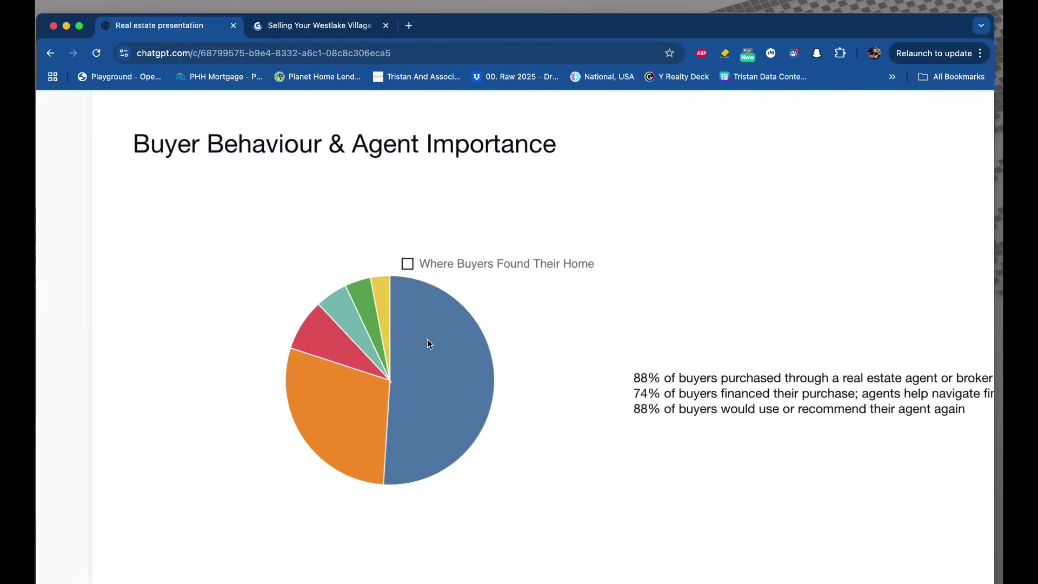
scroll(538, 445, down, 5)
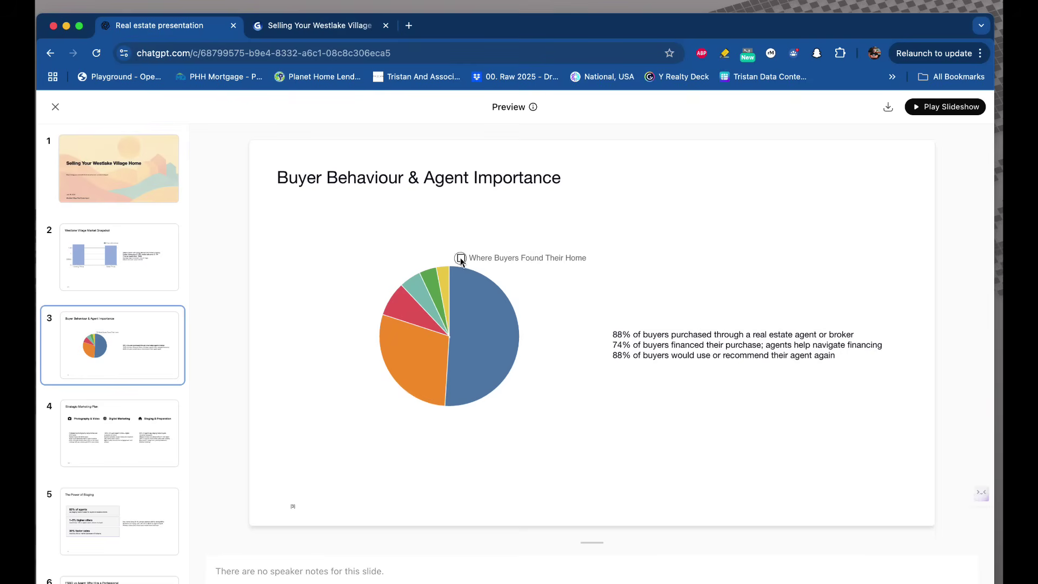
scroll(468, 397, up, 5)
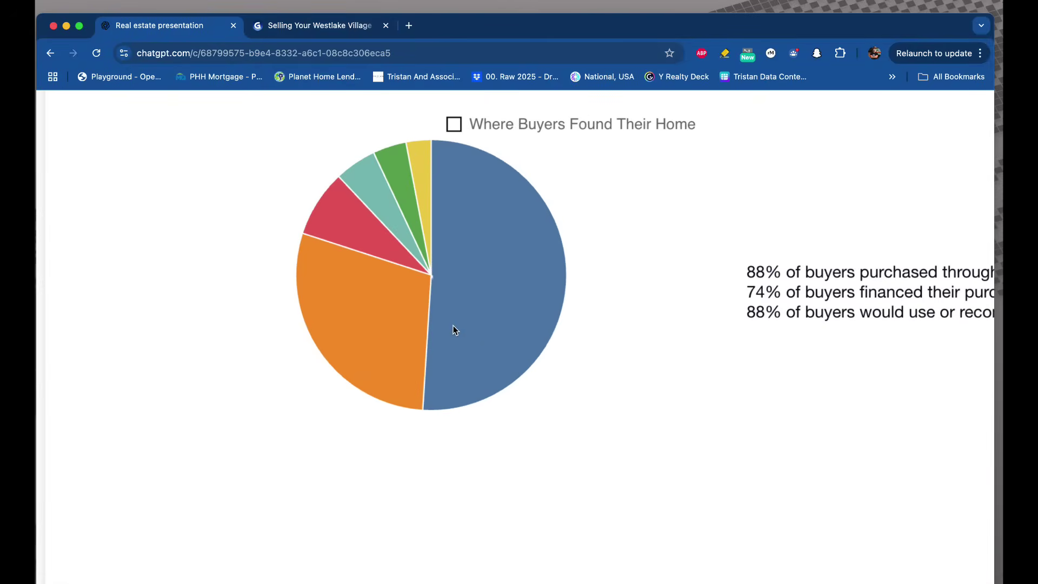
scroll(453, 328, down, 5)
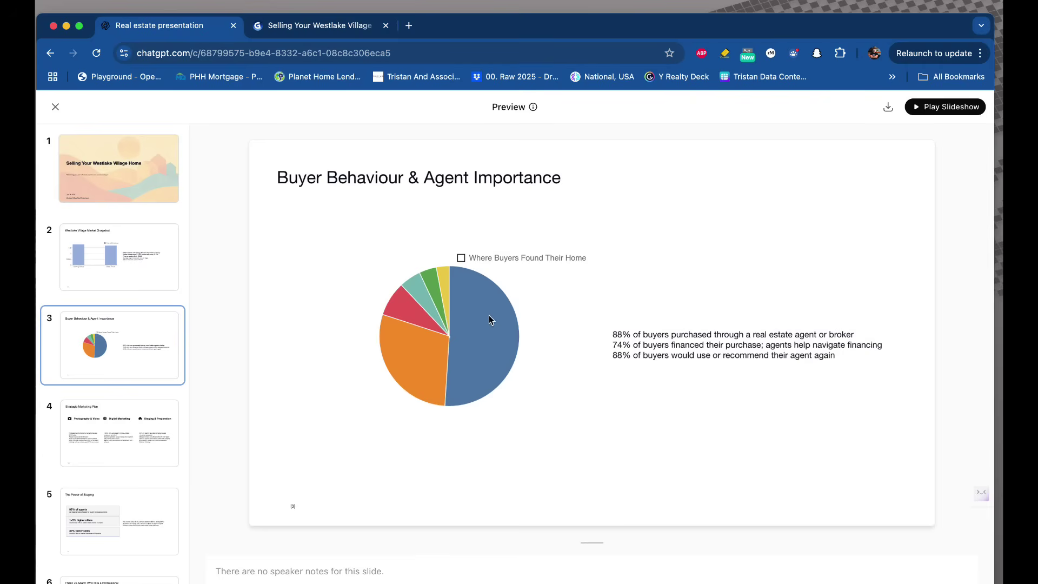
Examine the Strategic Marketing Plan slide, including its three topic columns and the source references in the footer.
click(107, 438)
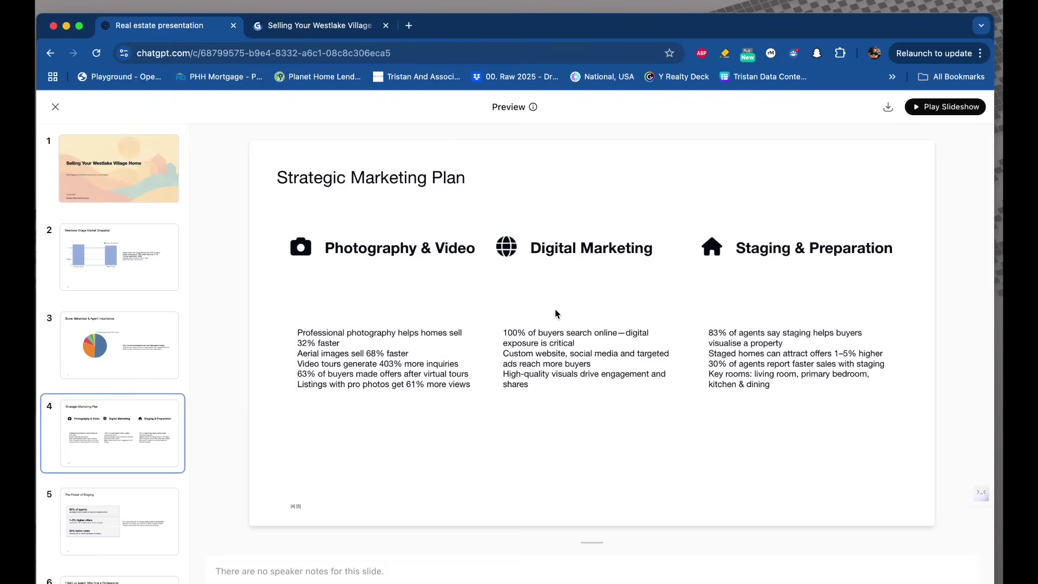
scroll(650, 314, up, 5)
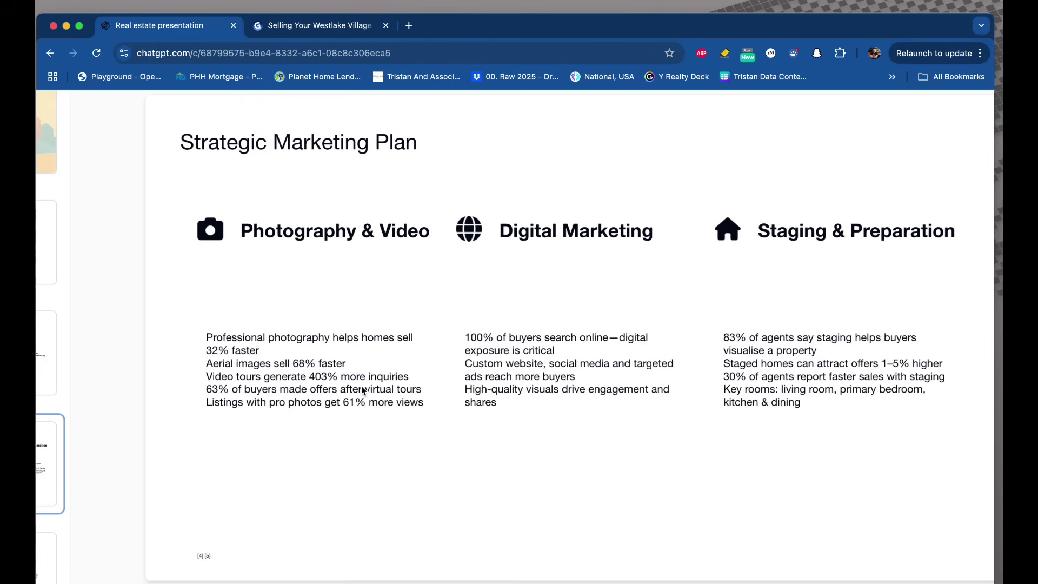
scroll(362, 390, down, 5)
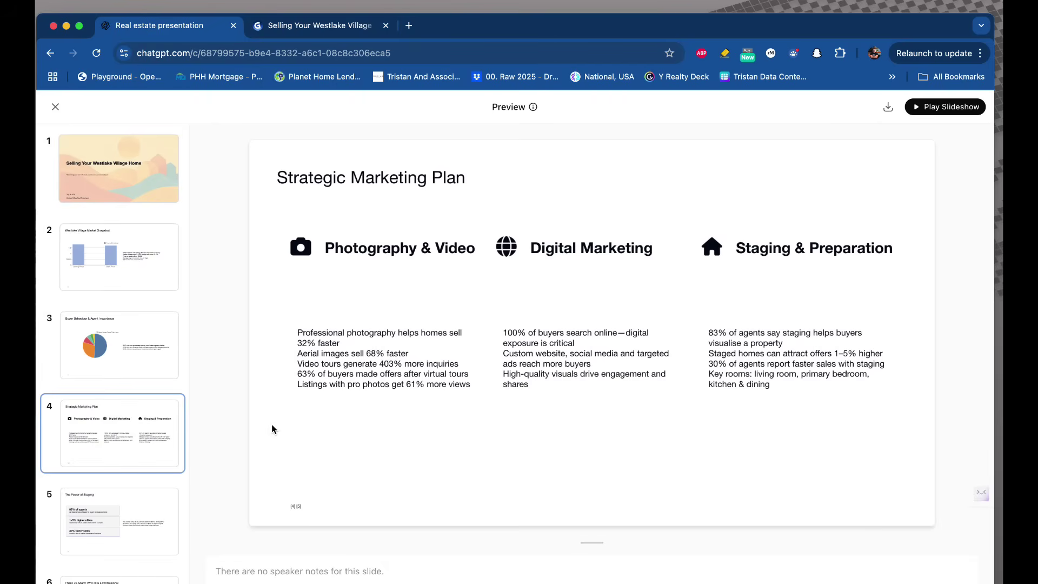
scroll(306, 501, up, 5)
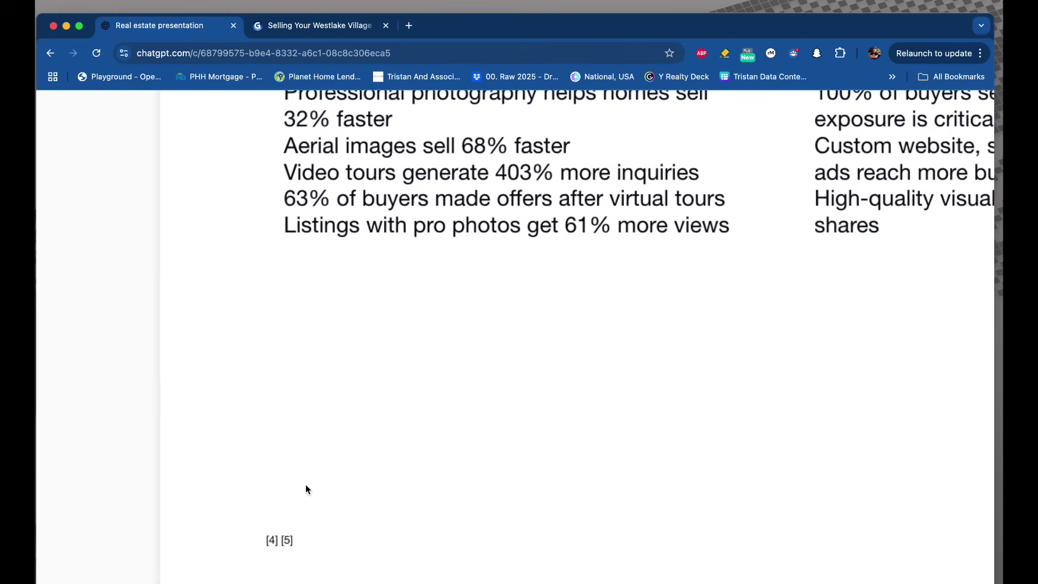
scroll(306, 486, down, 2)
scroll(306, 485, down, 3)
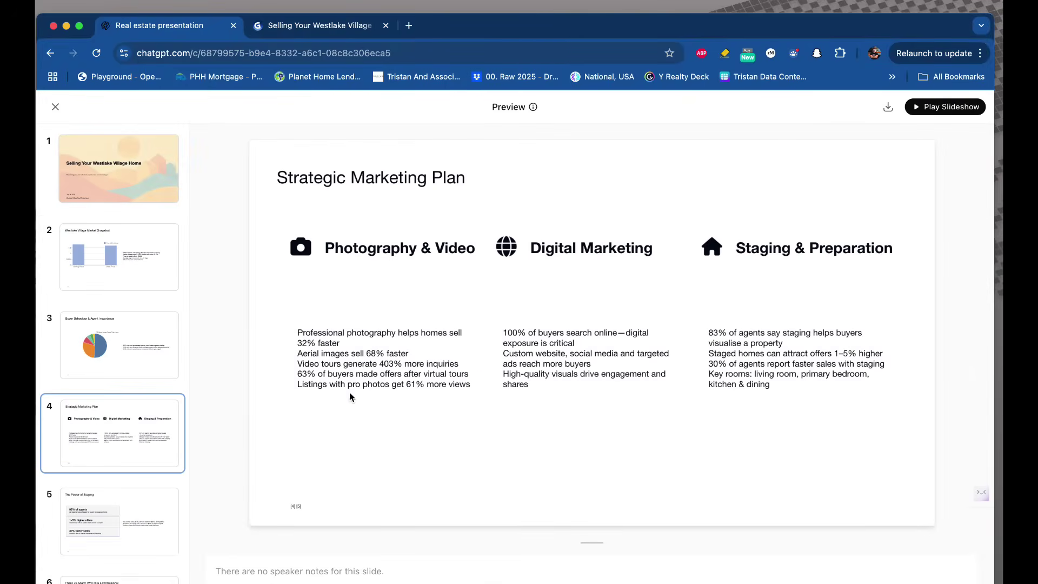
Review The Power of Staging slide and the FSBO vs Agent: Why Hire a Professional slide.
click(91, 500)
scroll(130, 338, down, 2)
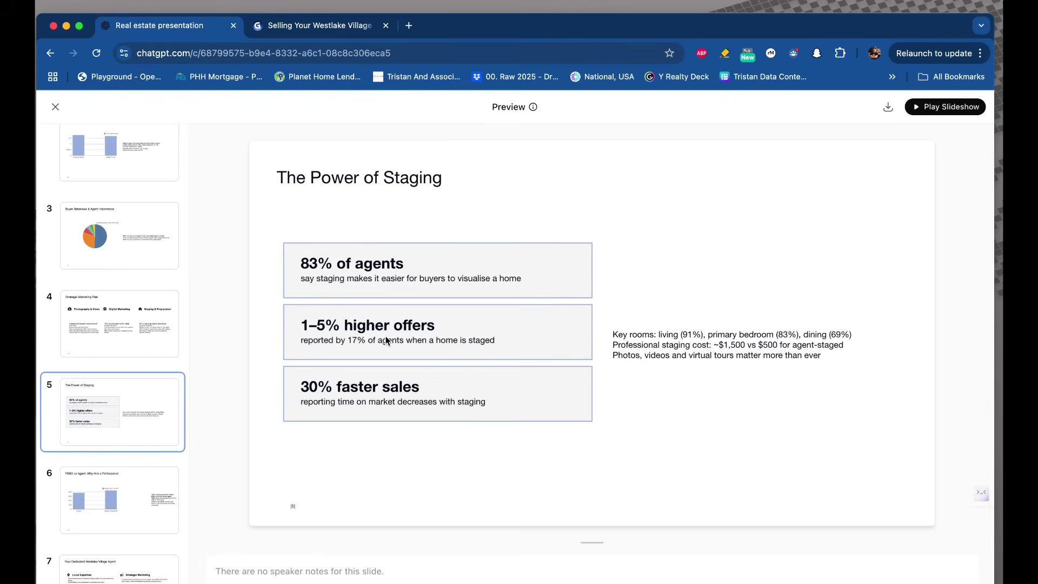
click(117, 506)
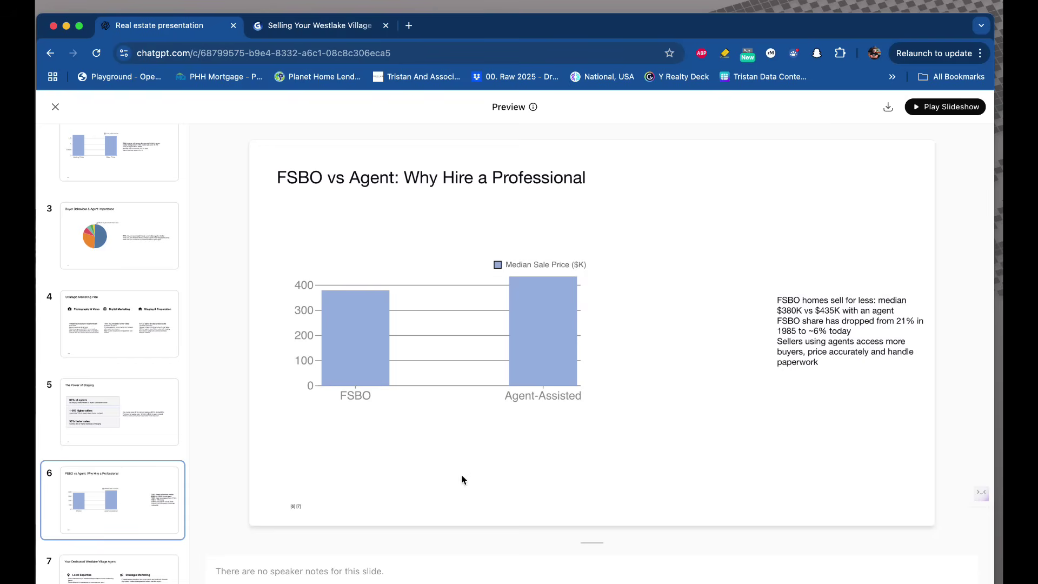
Review the Your Dedicated Westlake Village Agent slide and the Your Selling Journey slide.
scroll(138, 398, down, 4)
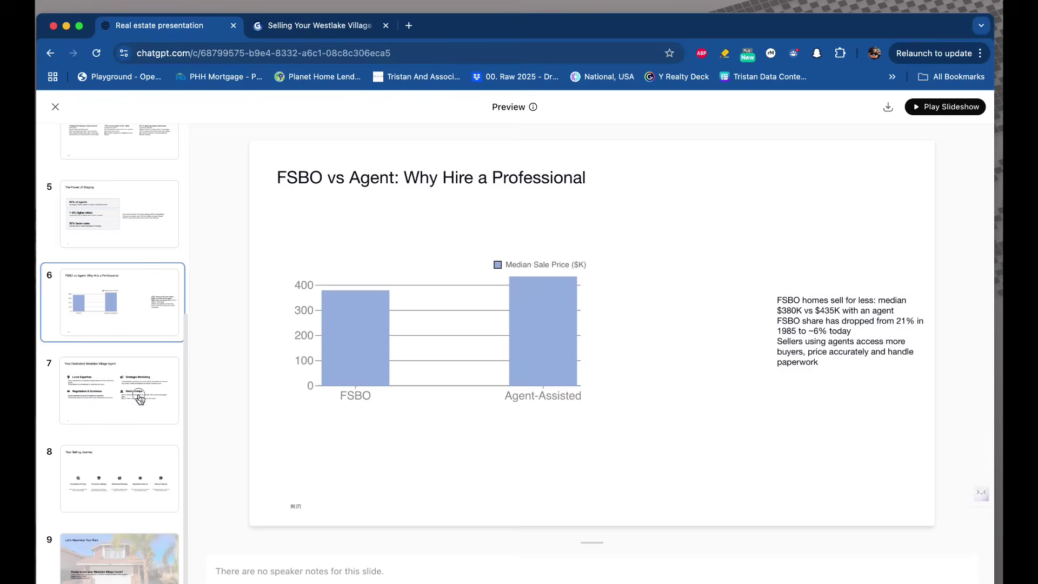
click(139, 397)
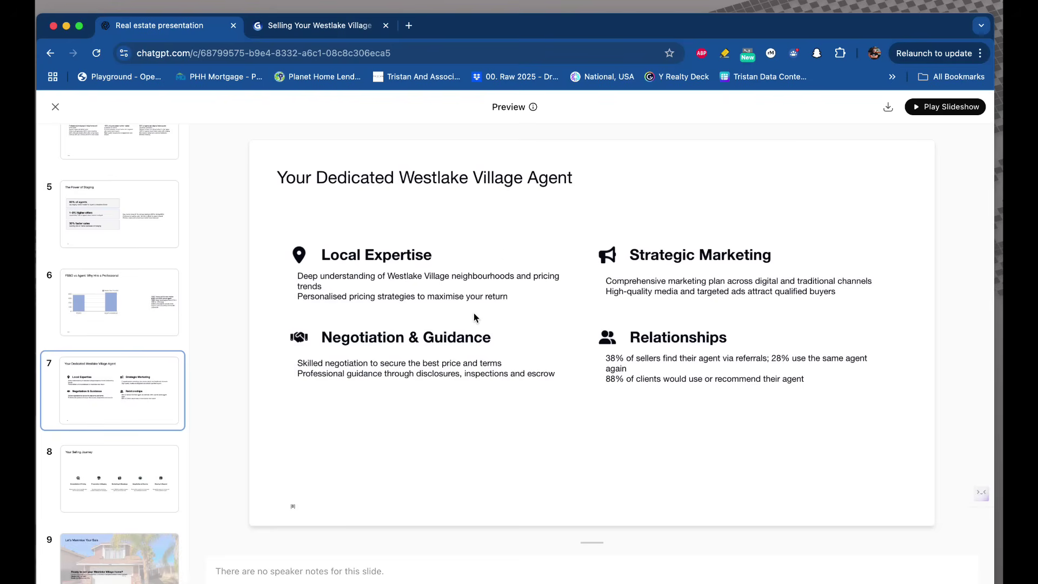
click(133, 466)
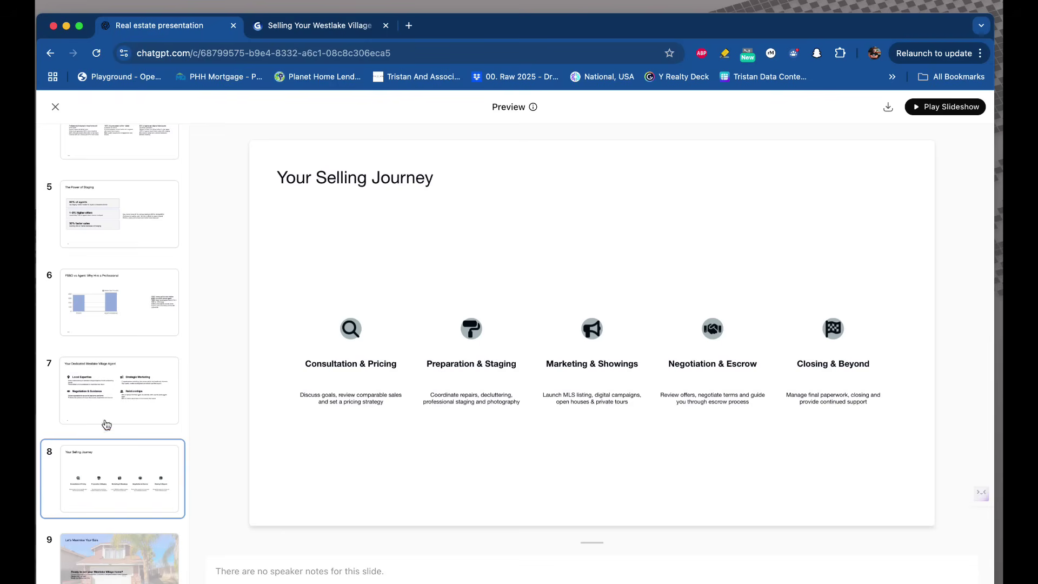
Examine the closing Let's Maximise Your Sale slide, including its heading, background photo and contact details.
click(127, 544)
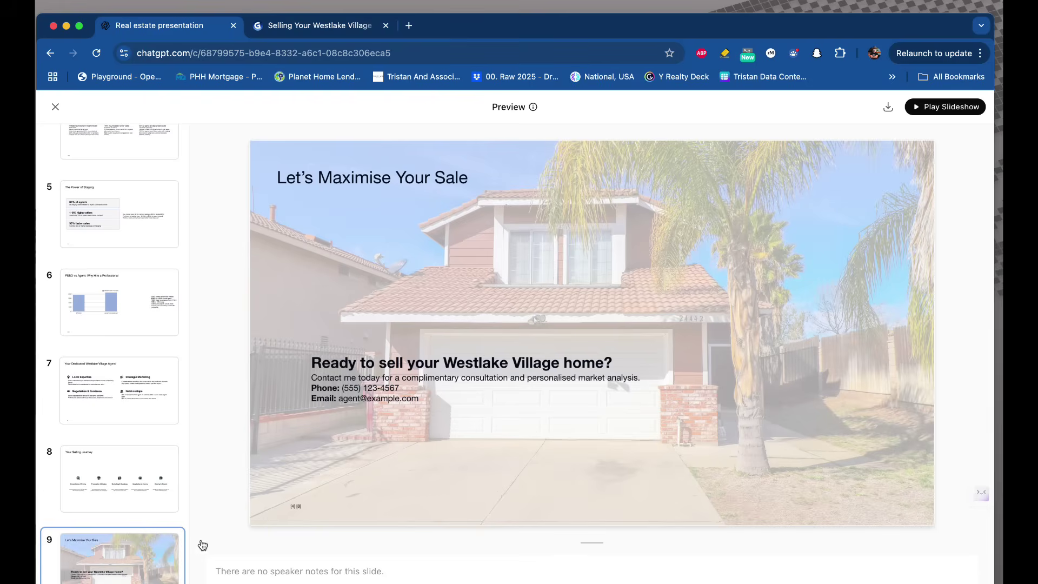
scroll(117, 504, up, 4)
scroll(116, 504, down, 4)
click(326, 155)
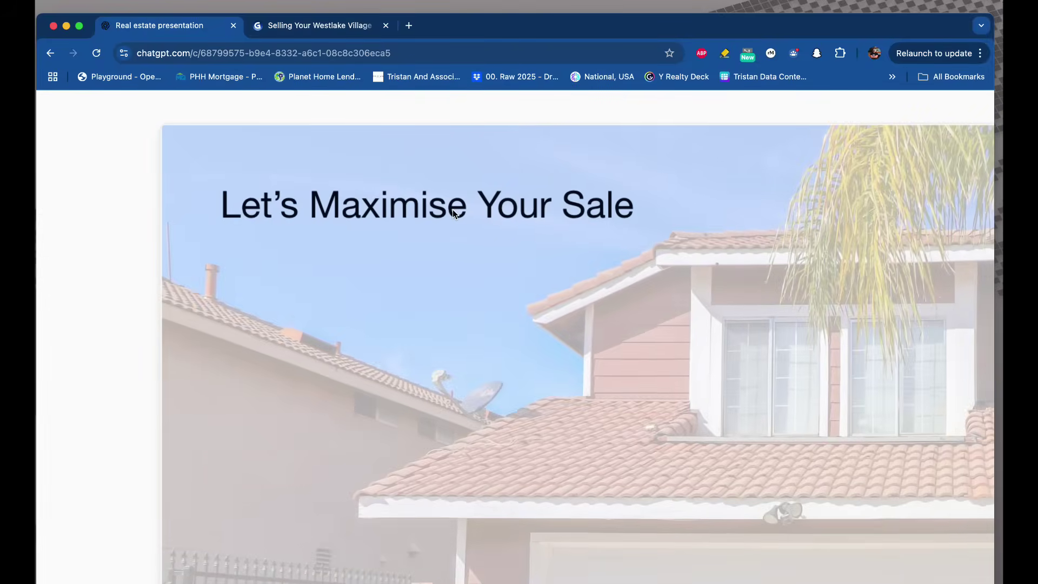
click(452, 210)
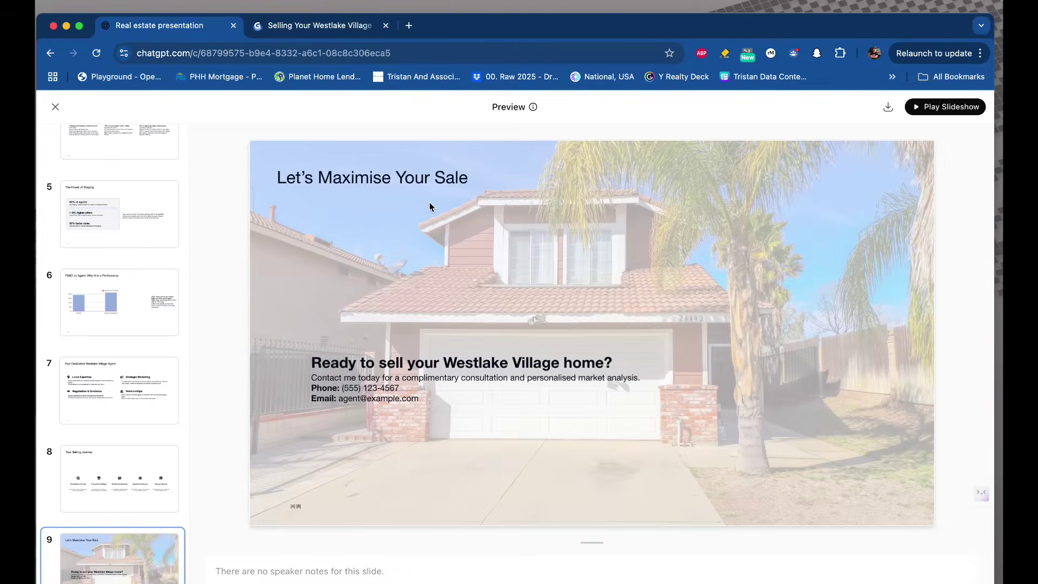
Switch to the Gamma presentation and view its Digital Marketing Dominance and Proven Expertise cards for comparison.
click(324, 25)
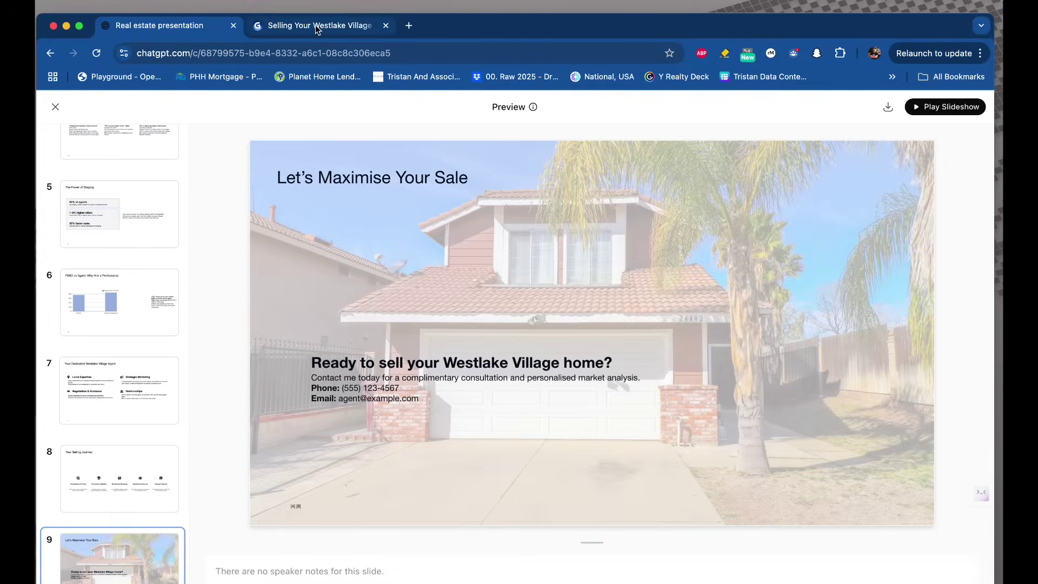
click(104, 335)
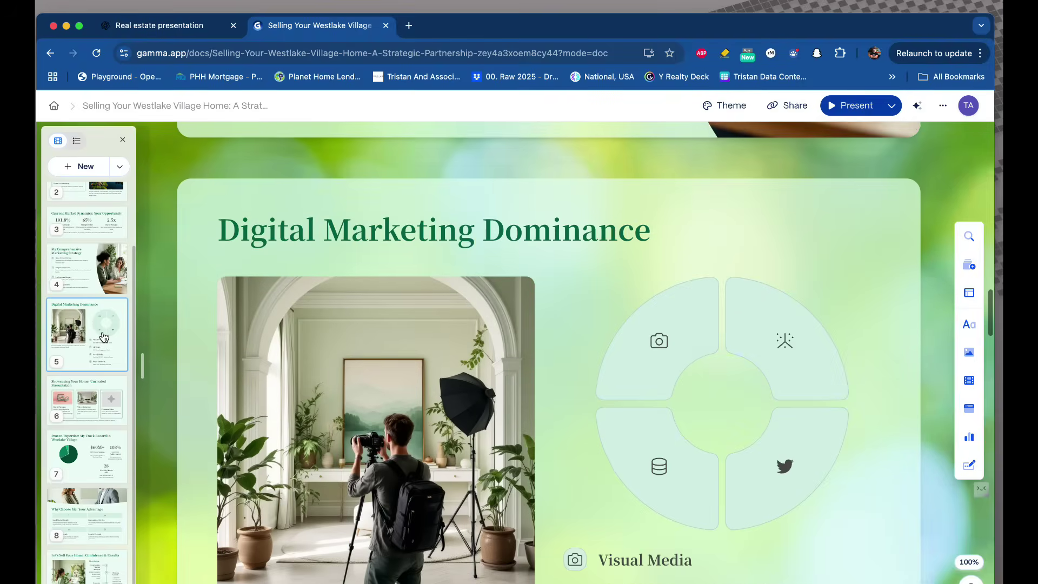
click(83, 461)
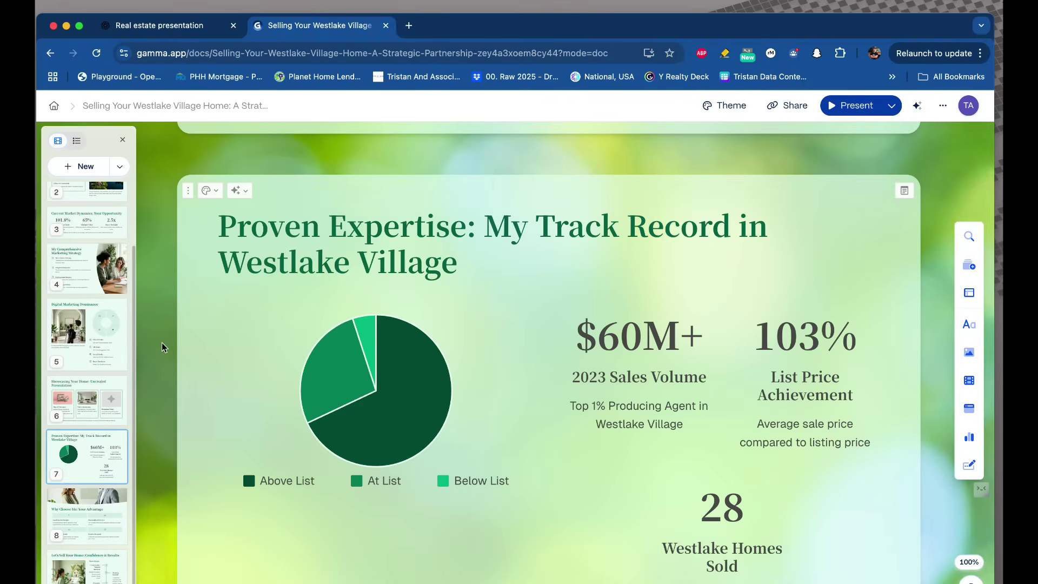
Switch back to the ChatGPT presentation and view the Your Dedicated Westlake Village Agent slide again.
click(173, 26)
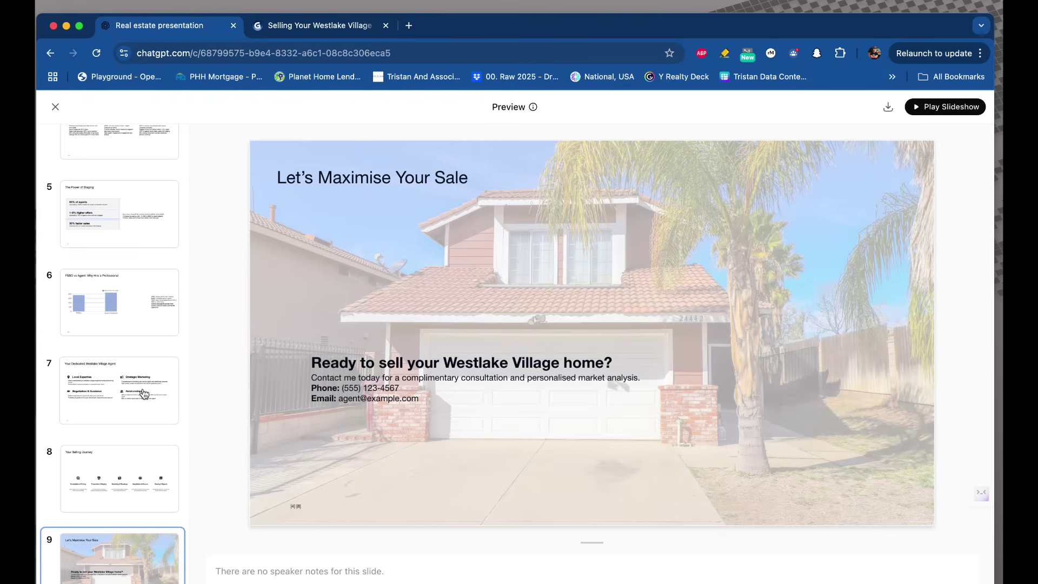
click(125, 397)
scroll(97, 397, up, 5)
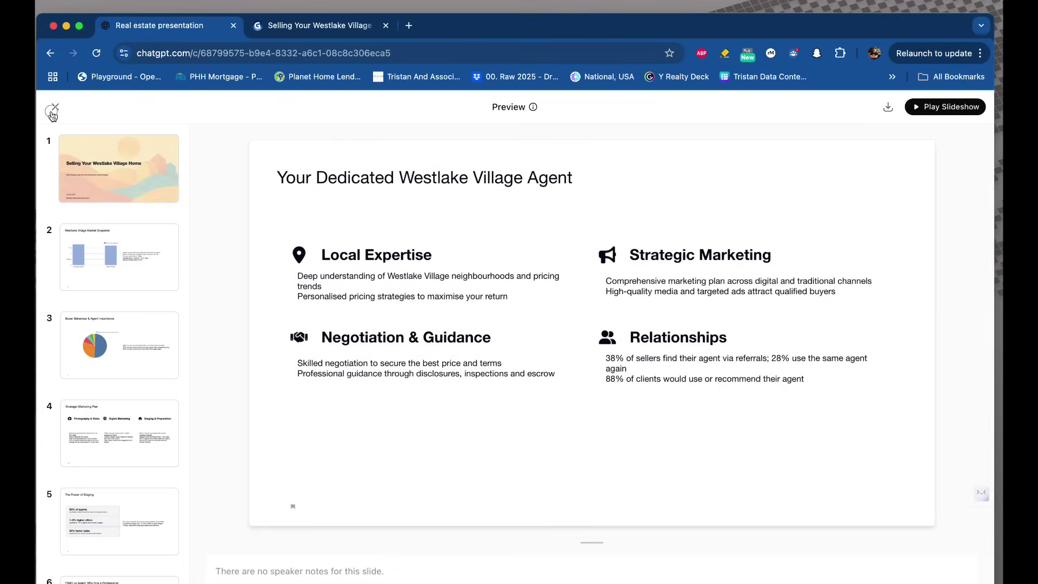
Close the enlarged presentation preview and go to the end of the agent's reply in the conversation.
click(55, 107)
scroll(377, 443, up, 5)
scroll(439, 466, down, 9)
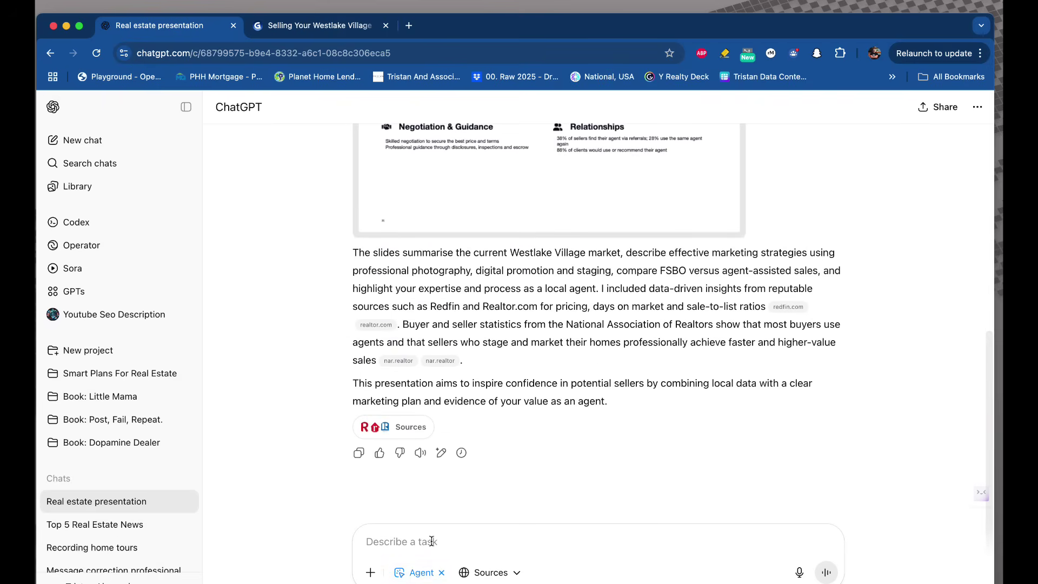
scroll(329, 449, down, 1)
Turn Agent mode off for the presentation conversation and enable it again from the list of tools.
click(438, 572)
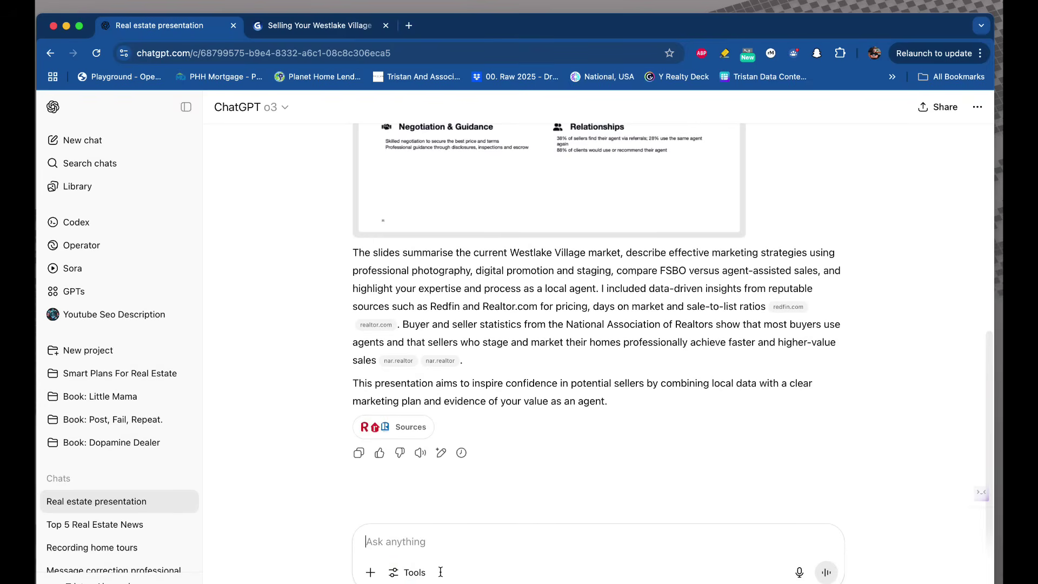
scroll(433, 492, down, 5)
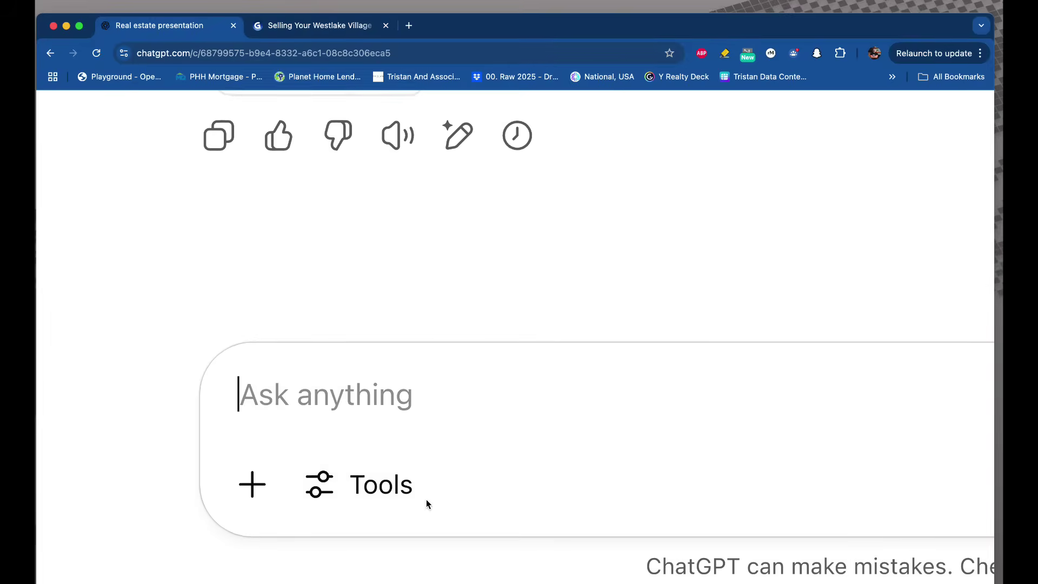
scroll(425, 498, down, 5)
click(408, 573)
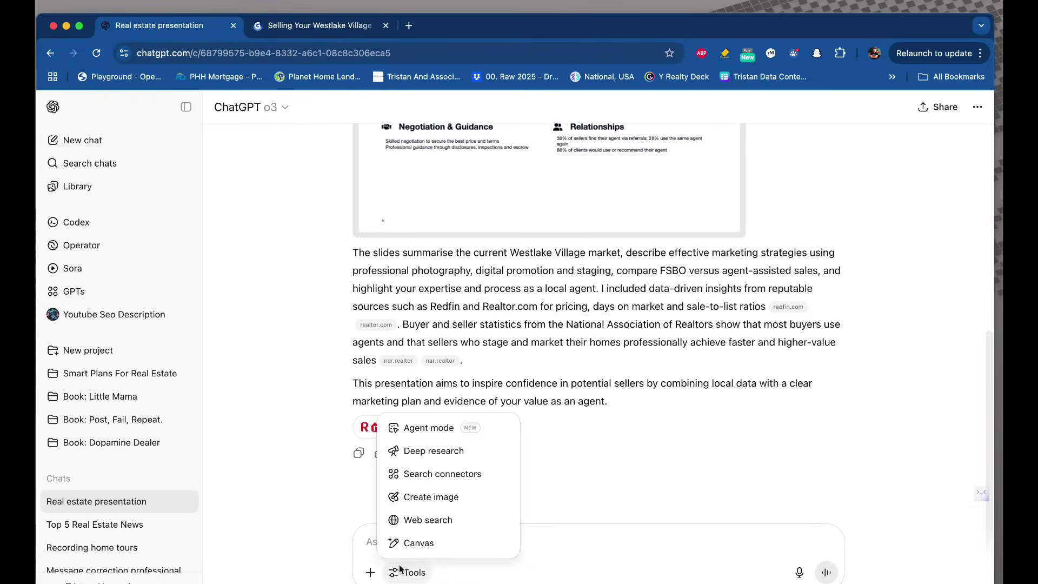
click(435, 426)
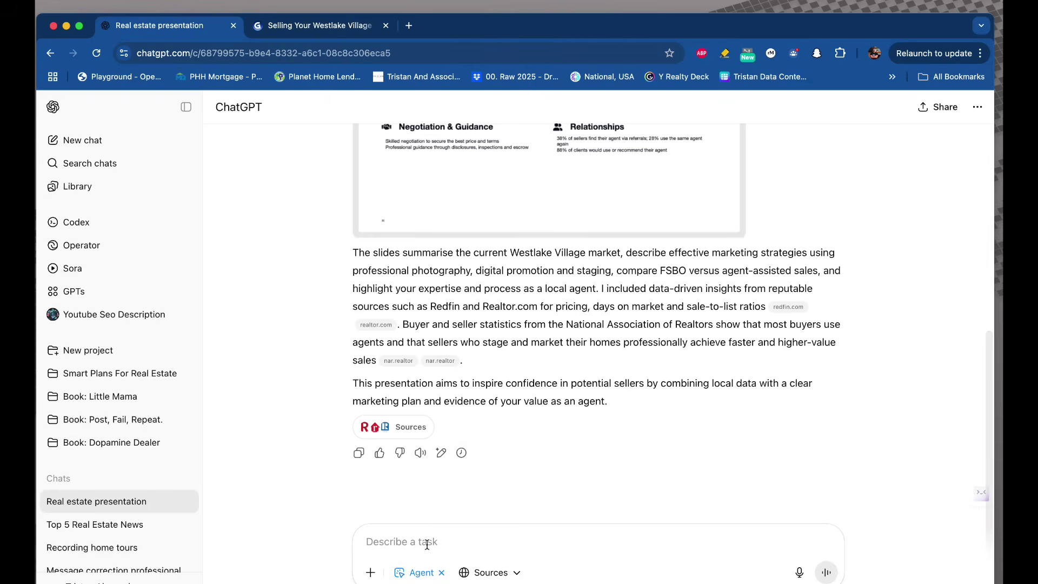
Start a new chat and enable Agent mode for it.
click(59, 140)
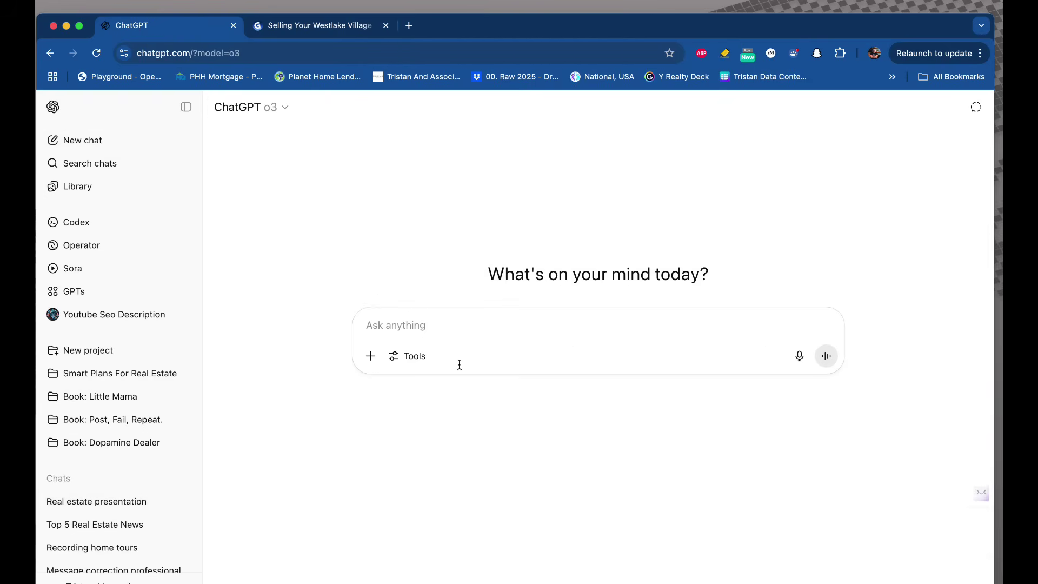
click(406, 364)
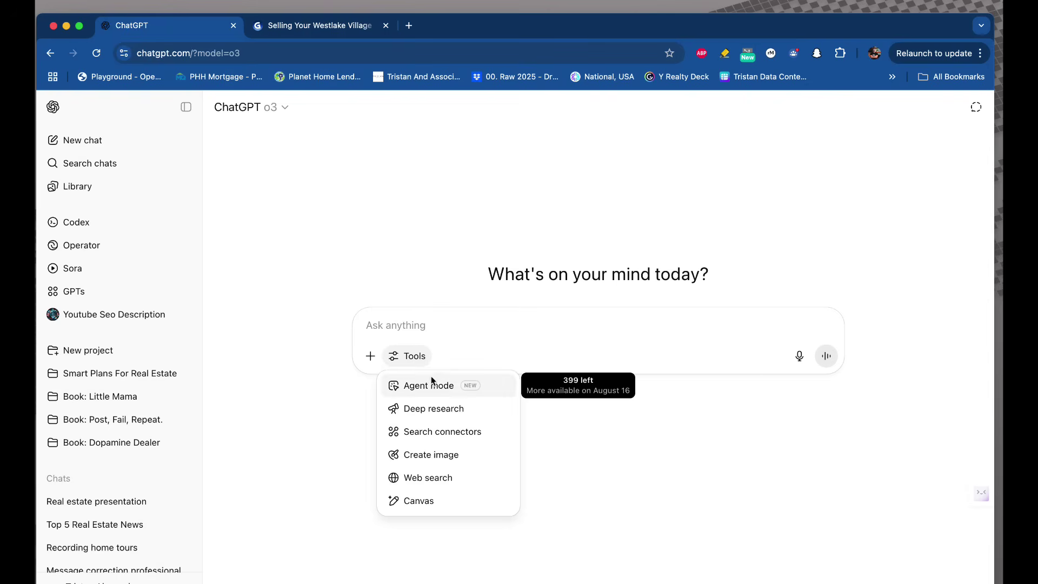
click(463, 389)
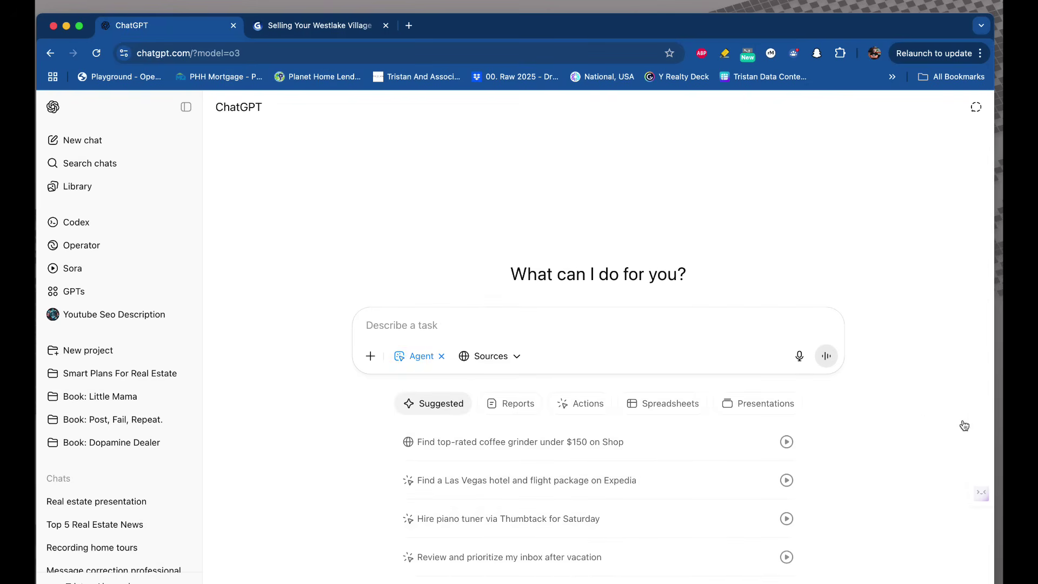
Show the suggested Agent tasks in the Actions category and read through the examples.
key(super+equal)
key(super+equal)
key(super+equal)
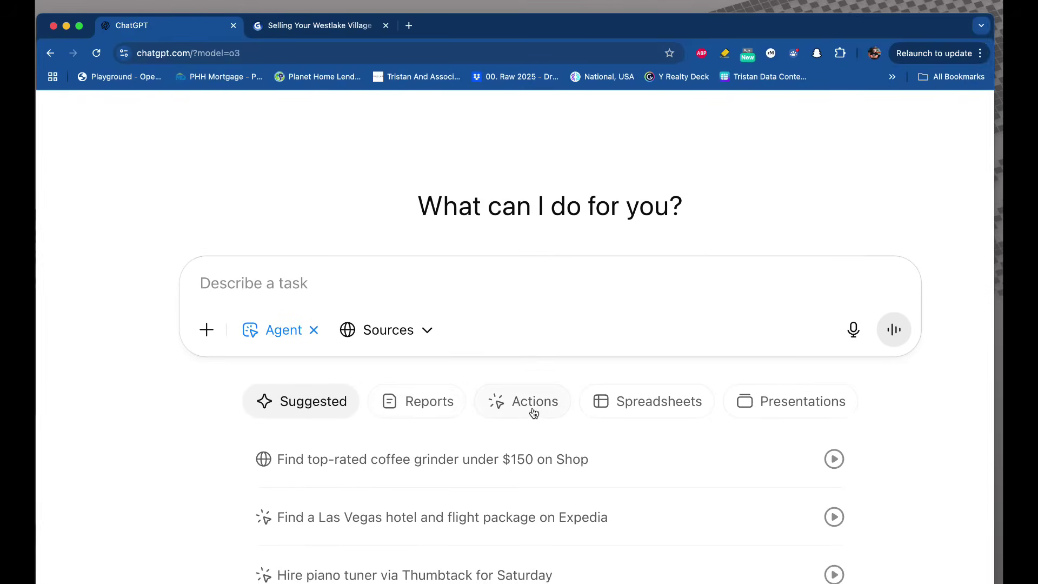
click(533, 412)
scroll(210, 457, down, 4)
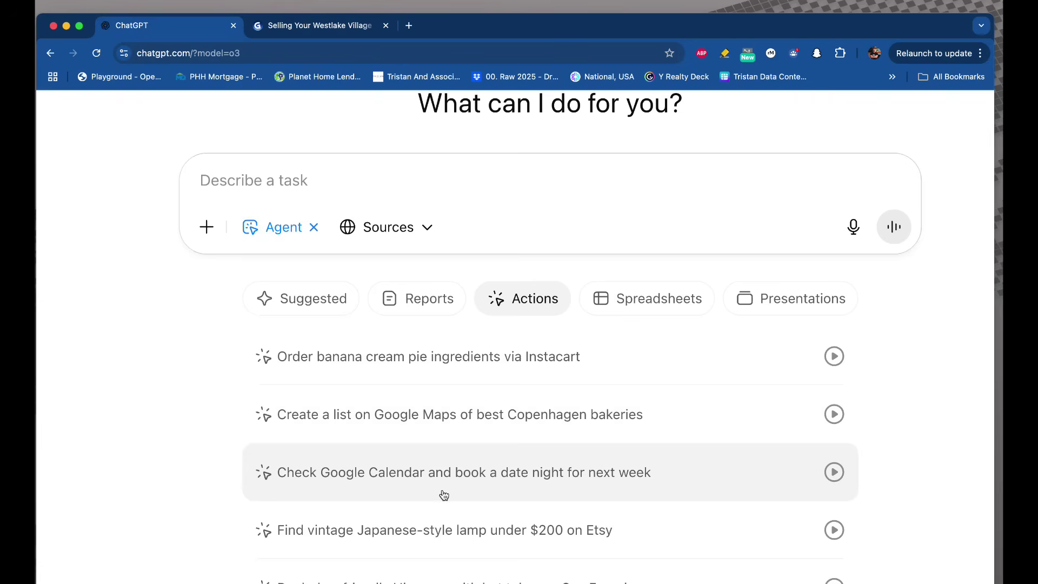
key(super+minus)
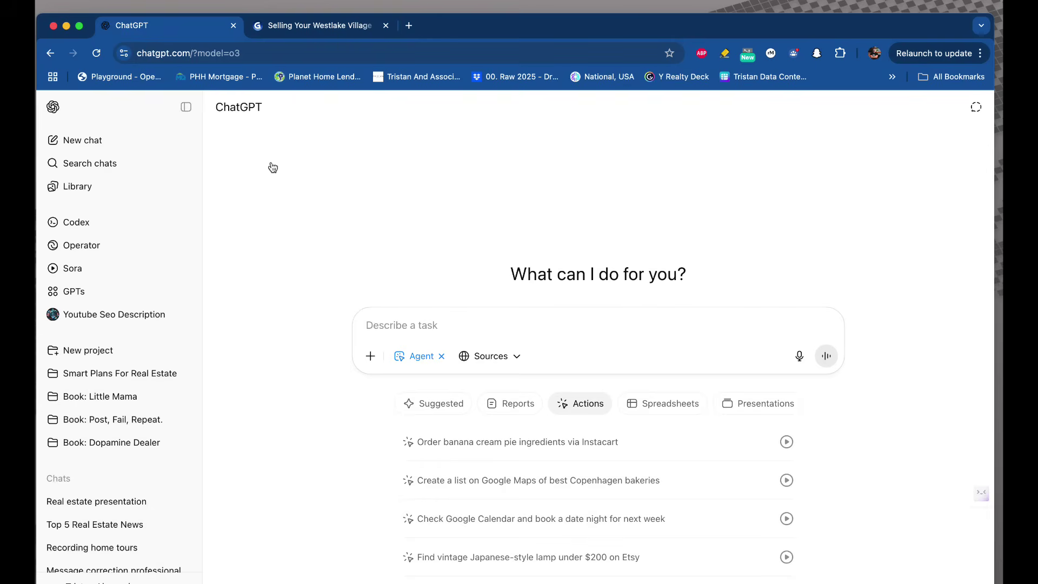
Turn off Agent mode and ask "What are the best ways a real estate agent should use AgentMode?".
click(431, 363)
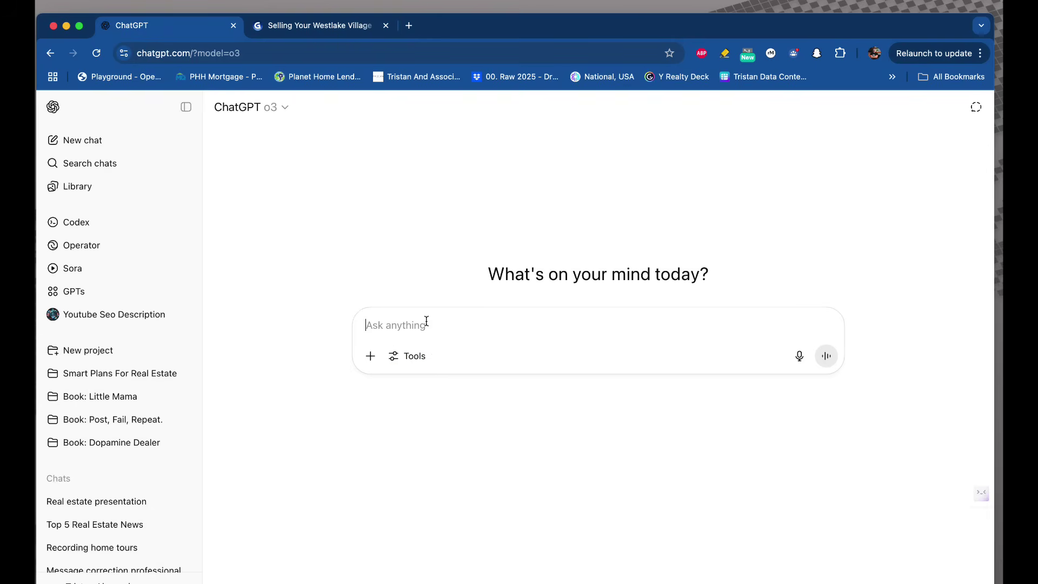
text(What)
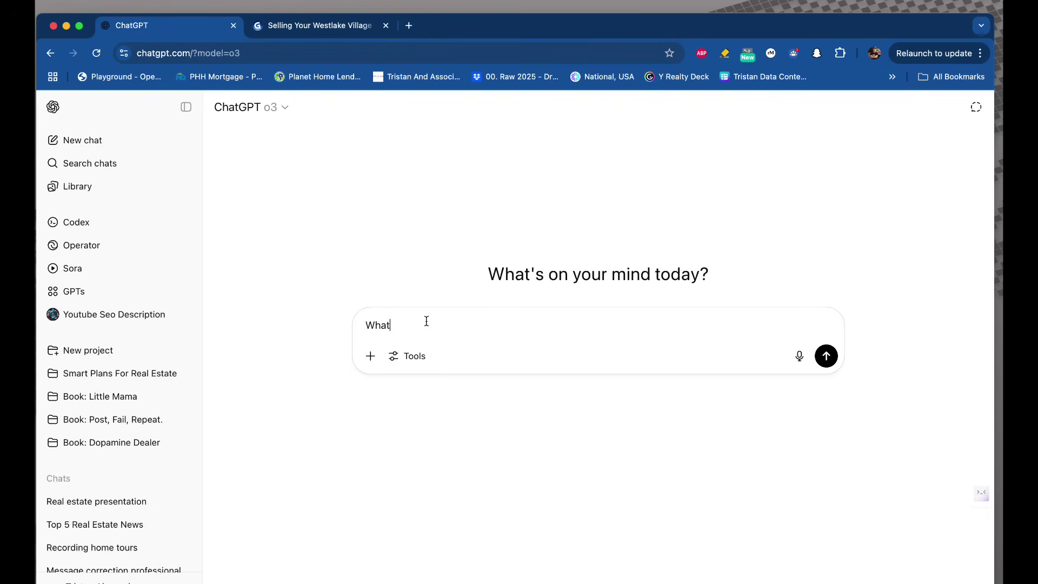
key(BackSpace)
key(BackSpace)
click(424, 365)
click(411, 327)
text(Wha)
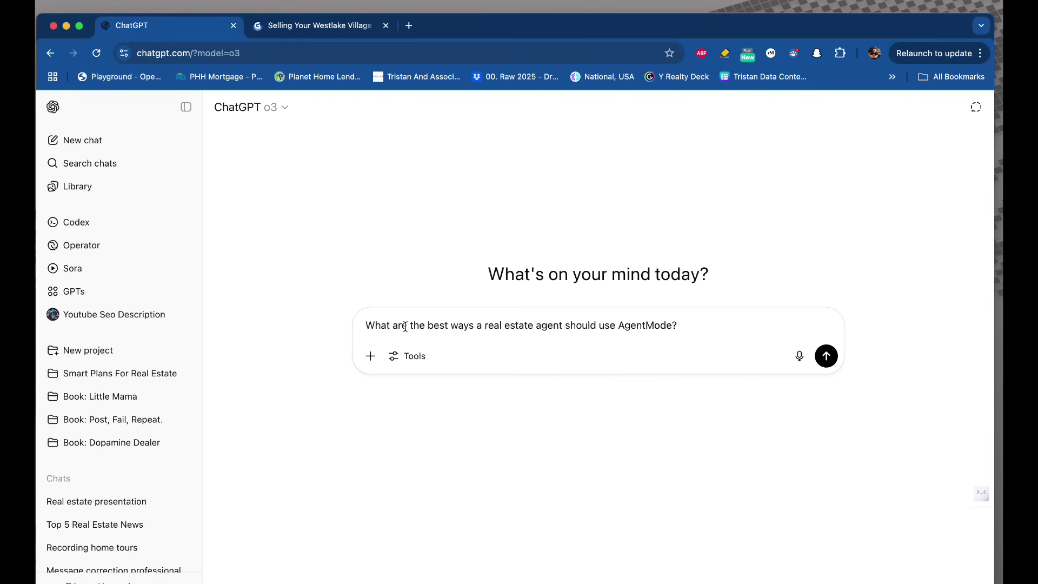
click(831, 356)
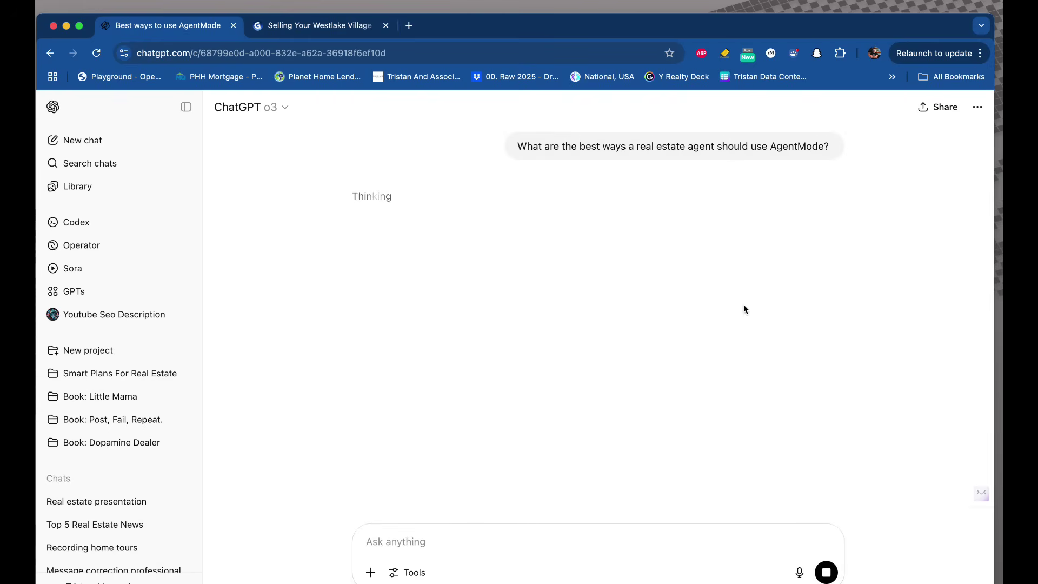
scroll(550, 177, up, 3)
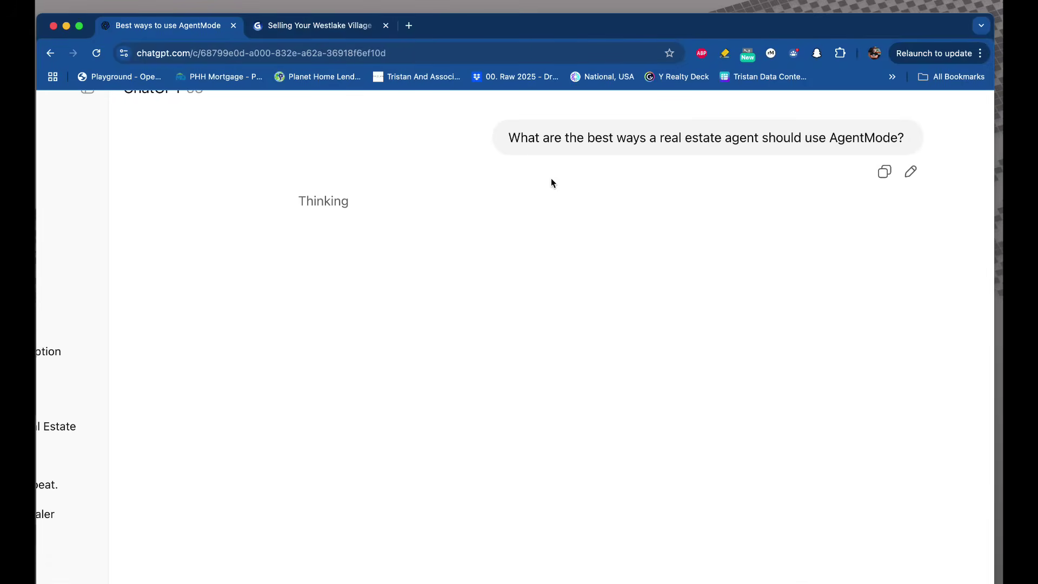
scroll(550, 178, down, 3)
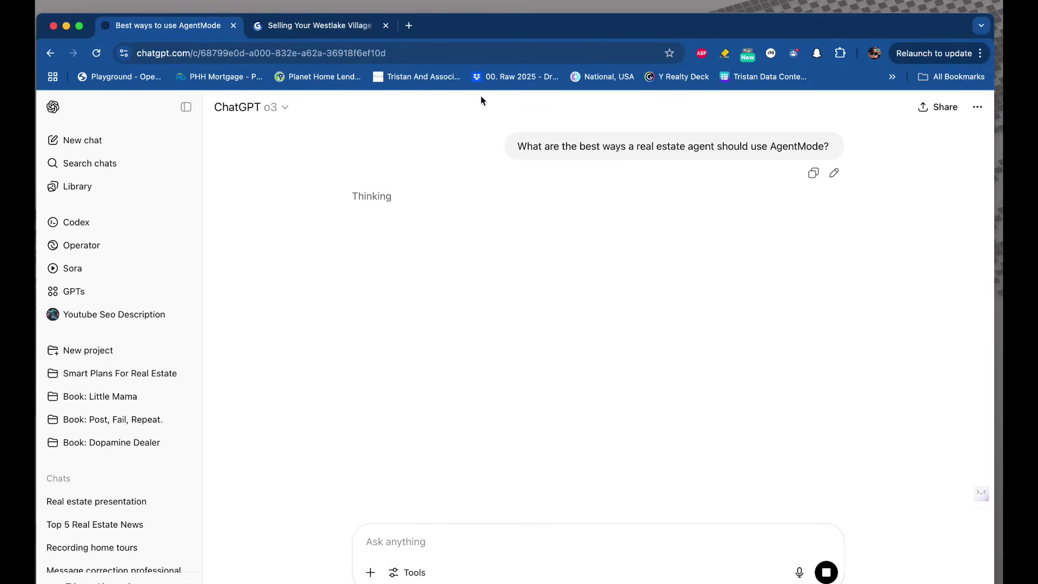